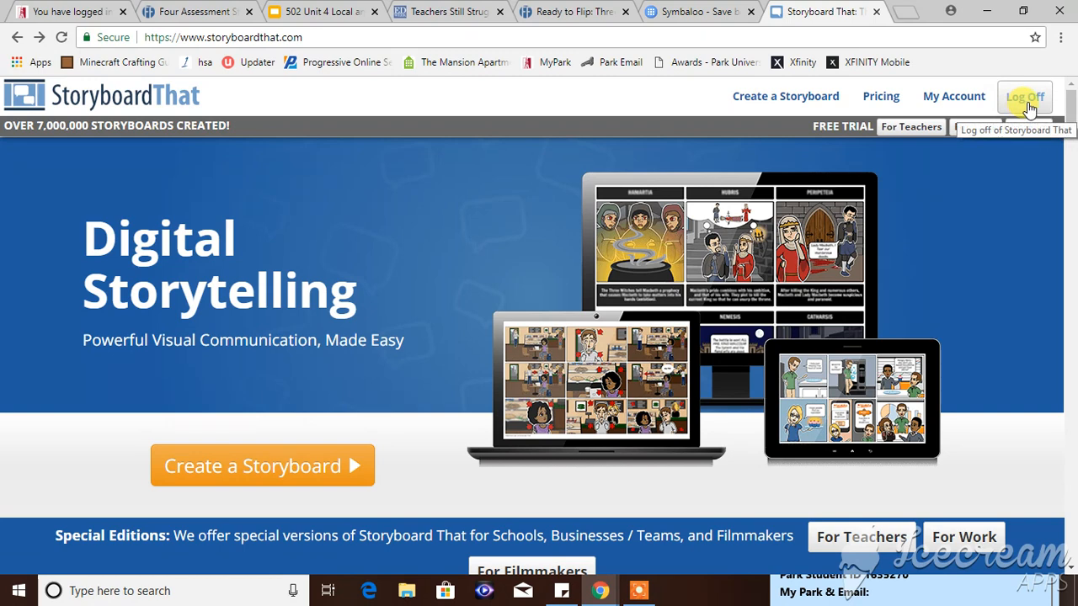
Start creating a storyboard in Mouse mode and discard the unsaved version found in the browser
{"action": "left_click", "coordinate": [260, 480]}
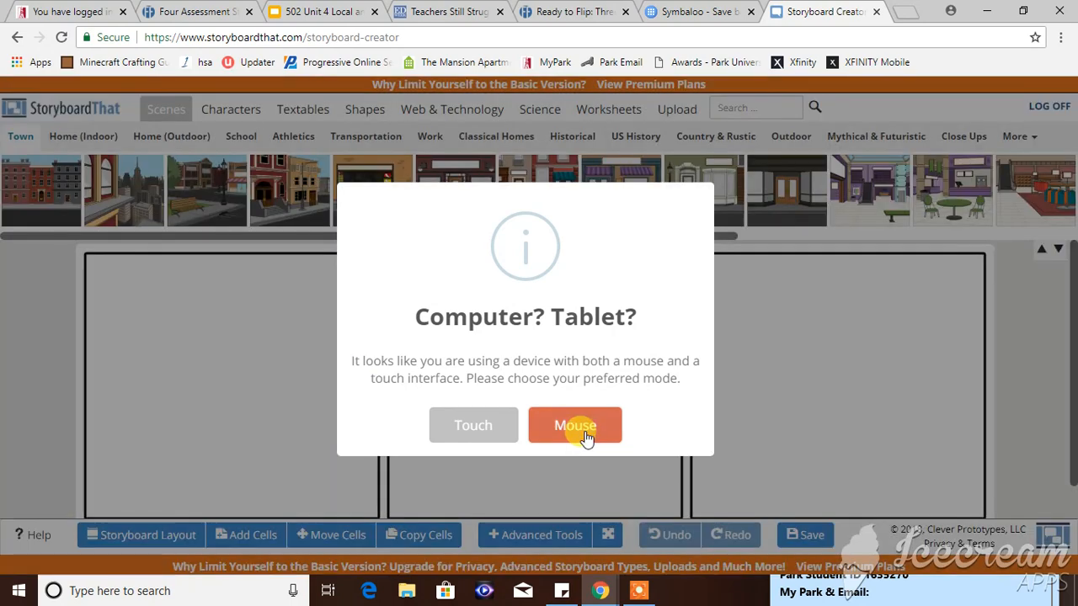
{"action": "left_click", "coordinate": [587, 434]}
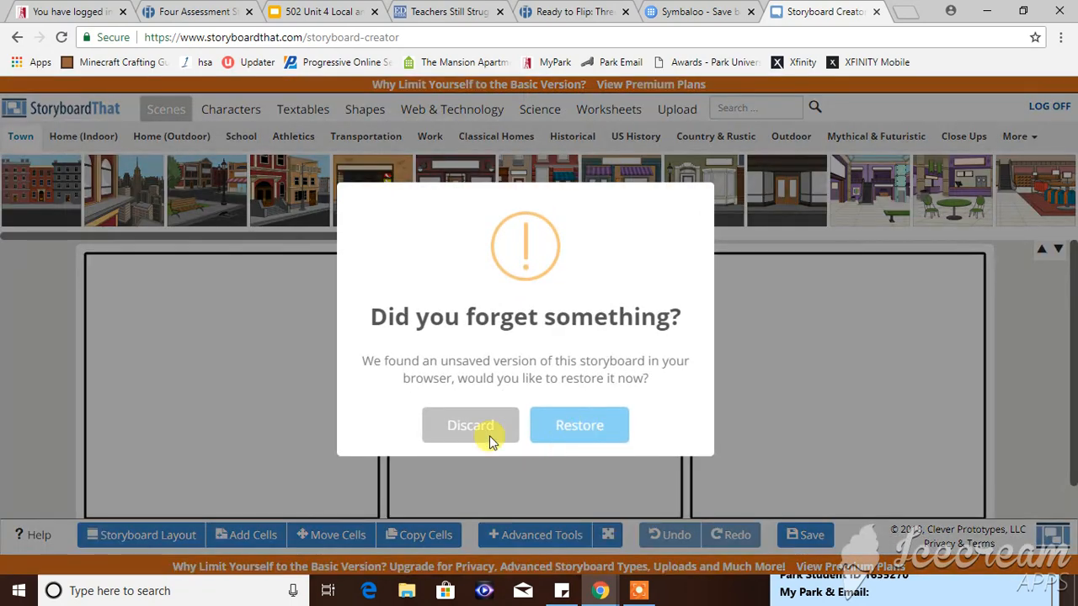
{"action": "left_click", "coordinate": [472, 431]}
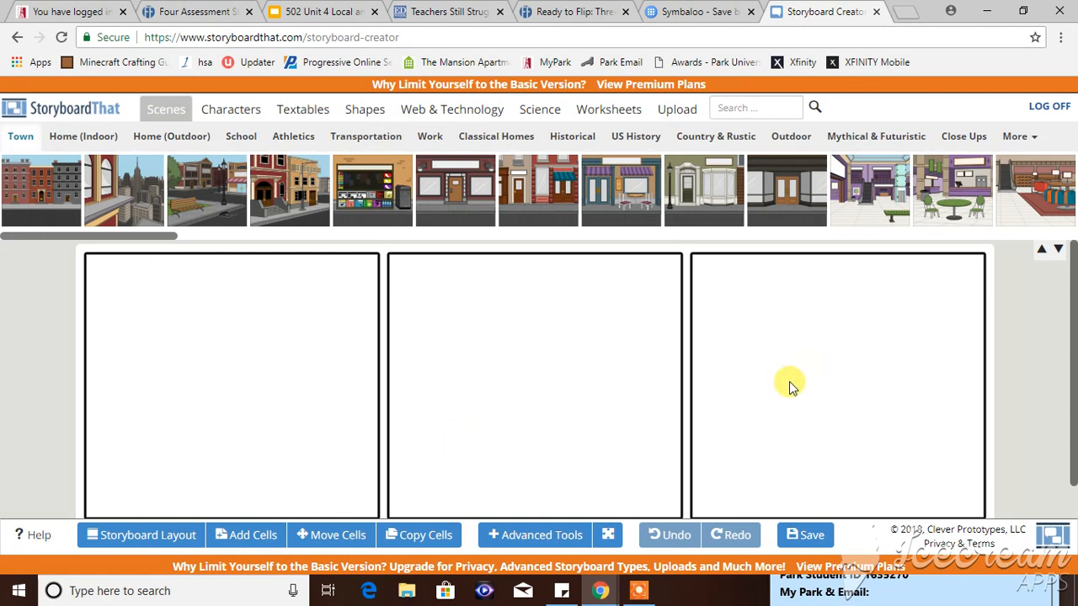
{"action": "scroll", "coordinate": [789, 385], "scroll_direction": "down", "scroll_amount": 1}
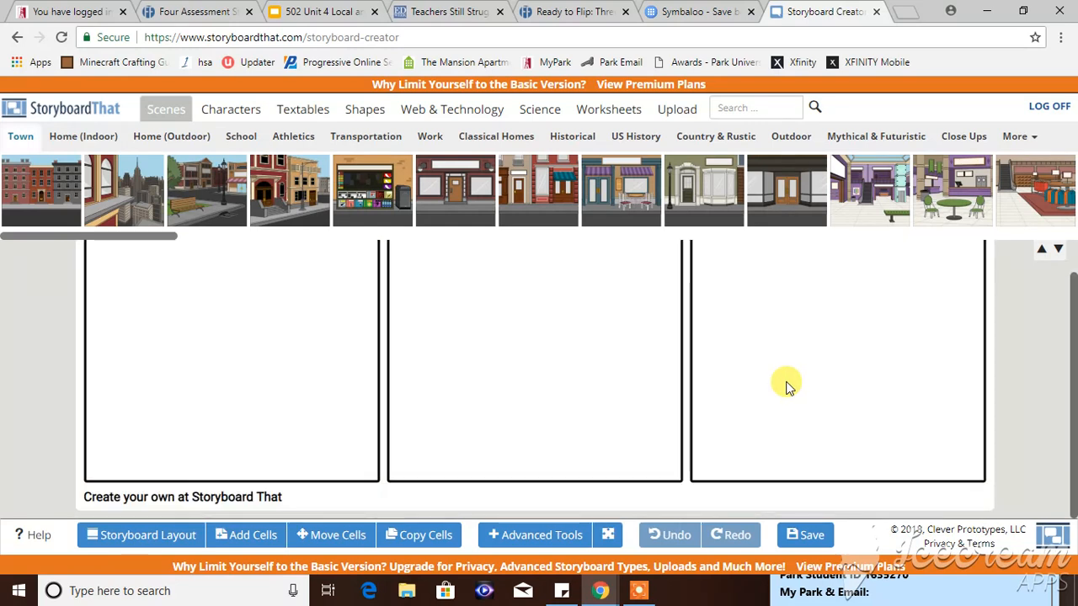
{"action": "scroll", "coordinate": [764, 392], "scroll_direction": "up", "scroll_amount": 1}
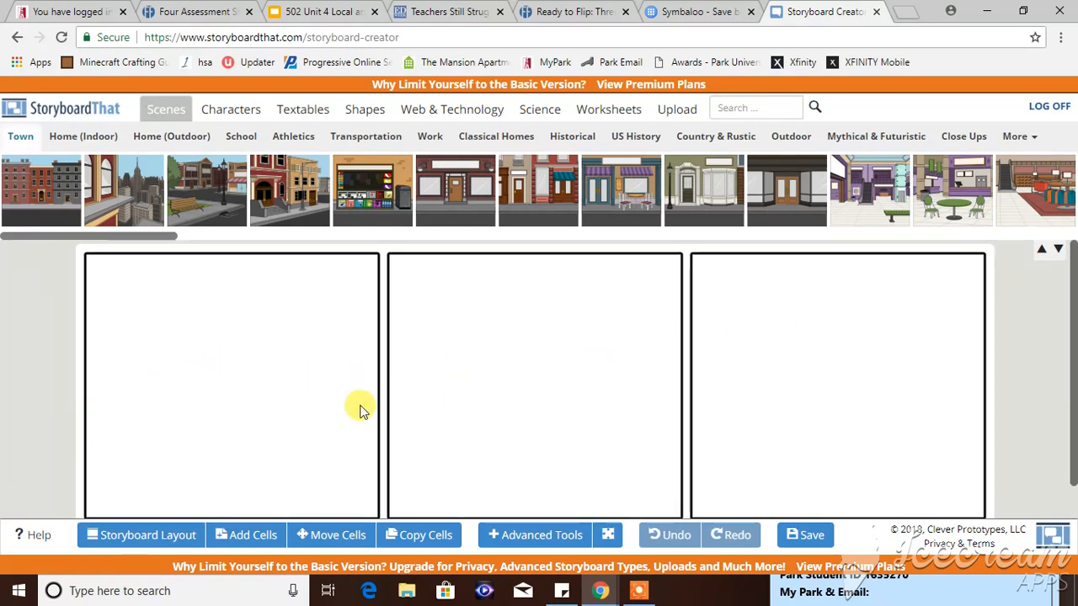
{"action": "scroll", "coordinate": [607, 402], "scroll_direction": "down", "scroll_amount": 1}
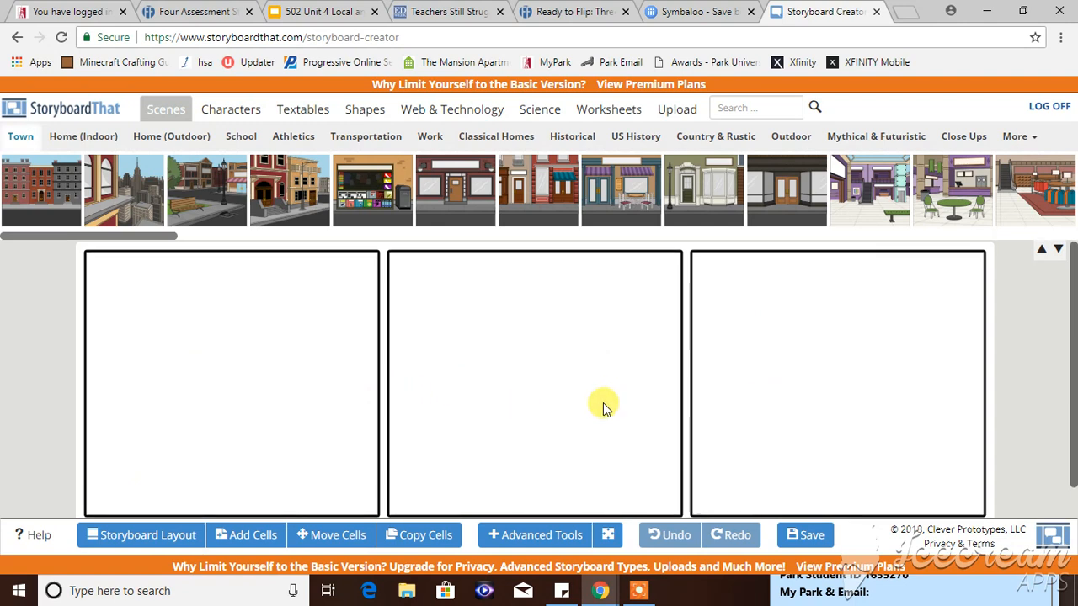
{"action": "scroll", "coordinate": [211, 476], "scroll_direction": "up", "scroll_amount": 1}
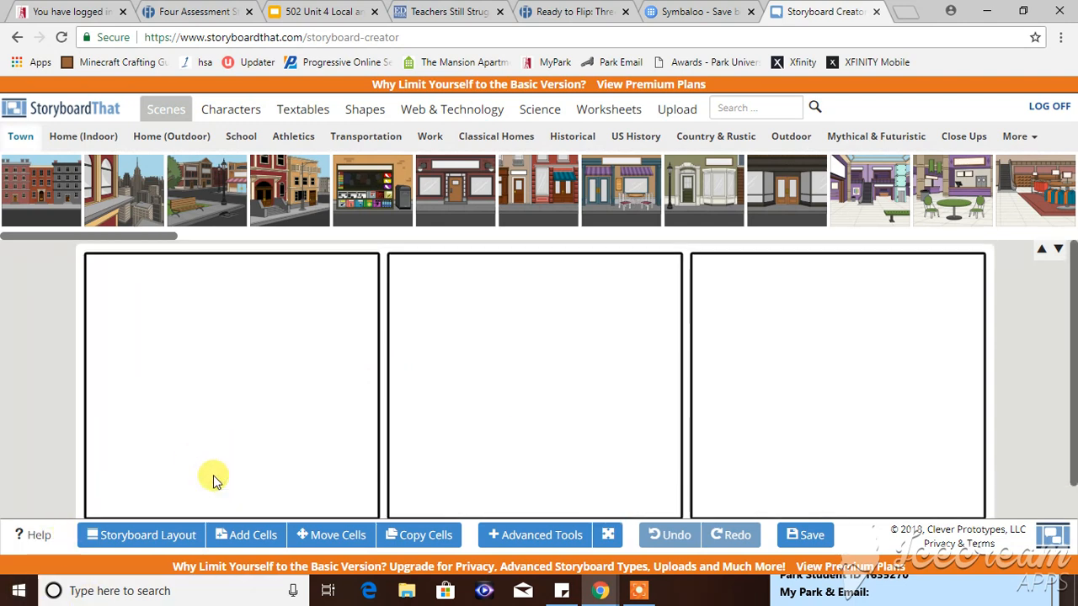
{"action": "scroll", "coordinate": [215, 480], "scroll_direction": "down", "scroll_amount": 1}
{"action": "scroll", "coordinate": [219, 476], "scroll_direction": "up", "scroll_amount": 1}
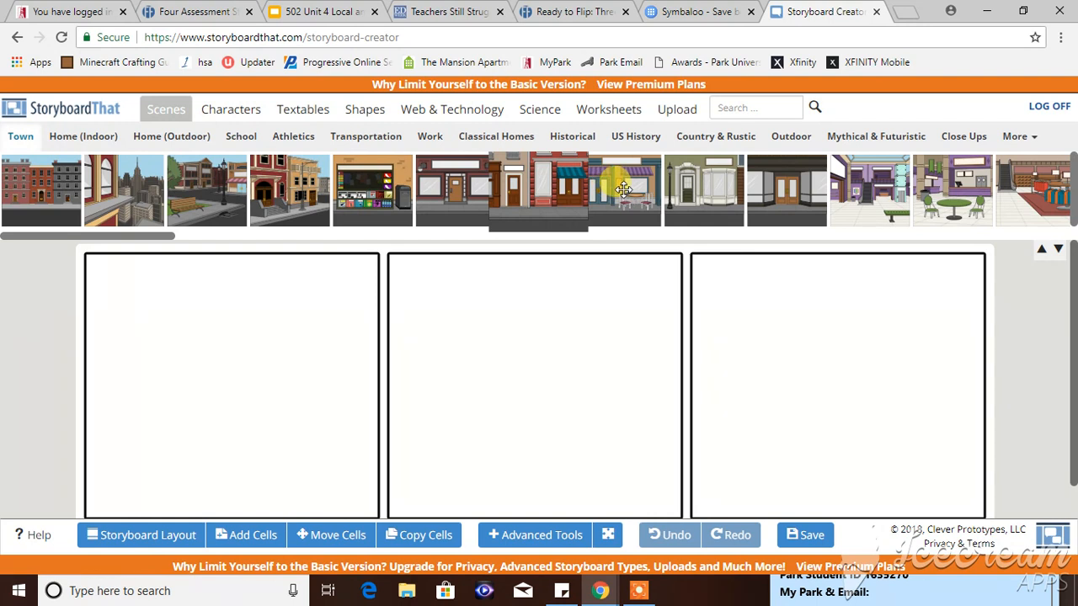
Place the town café storefront with purple awnings in the first cell and mirror it horizontally
{"action": "left_click_drag", "start_coordinate": [623, 189], "coordinate": [295, 384]}
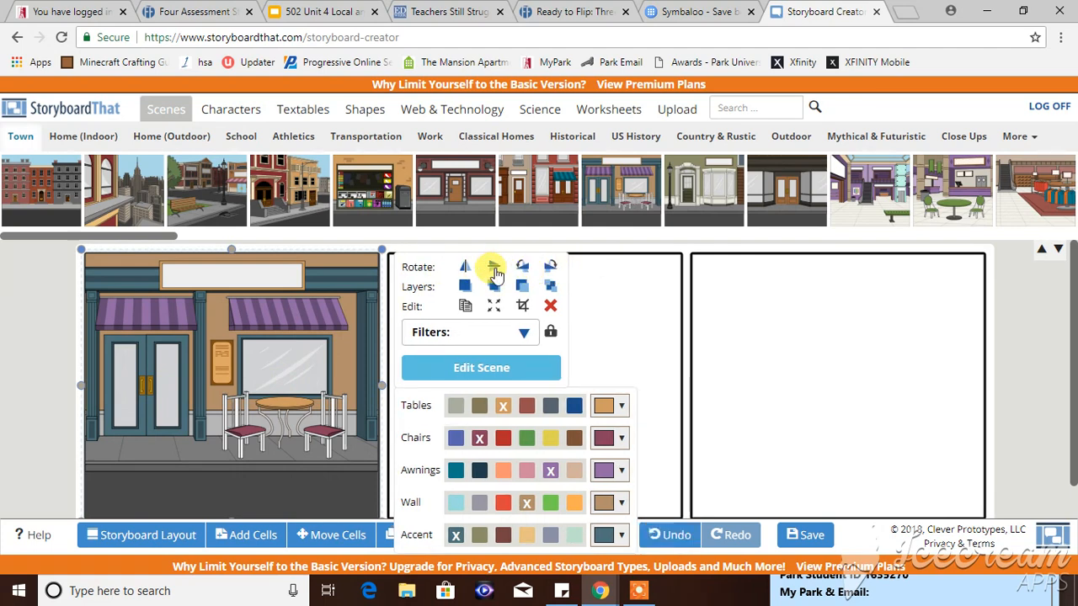
{"action": "left_click", "coordinate": [494, 269]}
{"action": "left_click", "coordinate": [495, 270]}
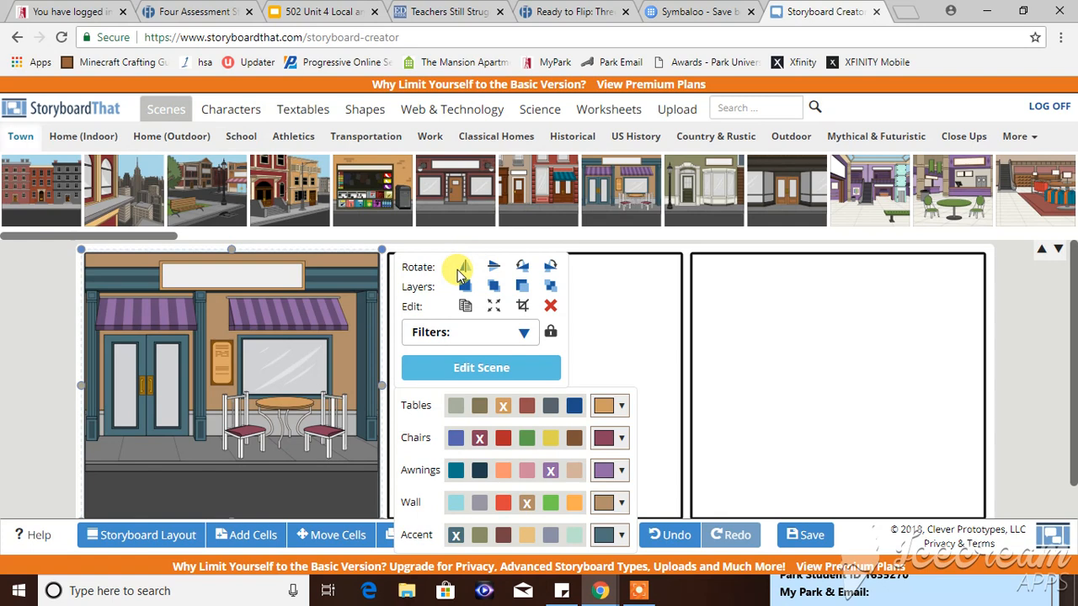
{"action": "left_click", "coordinate": [463, 270]}
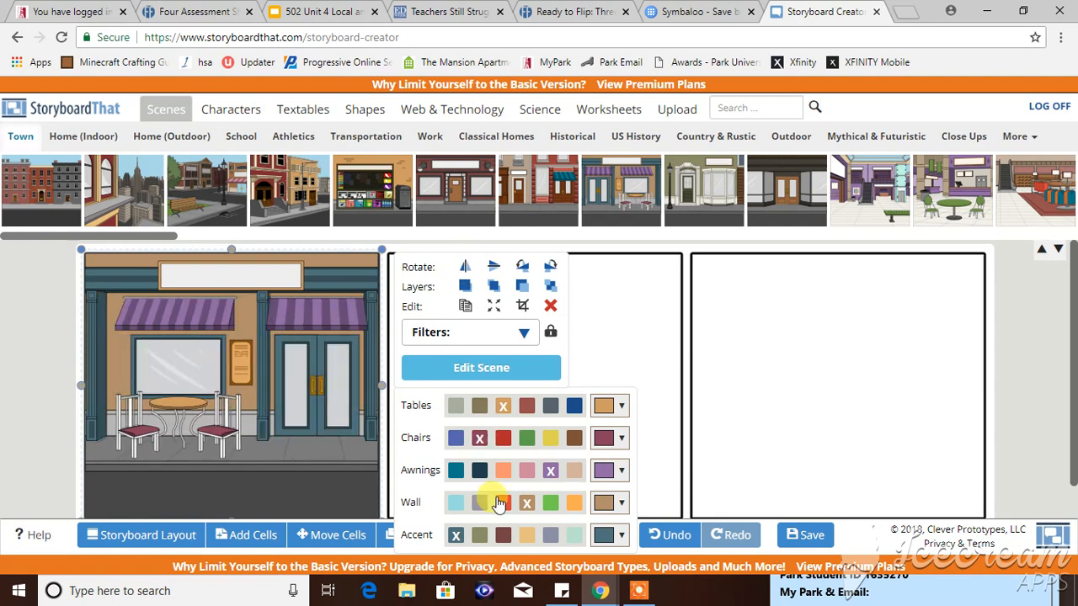
Recolor the café scene with red chairs, dark navy awnings and a light blue wall
{"action": "left_click", "coordinate": [456, 438]}
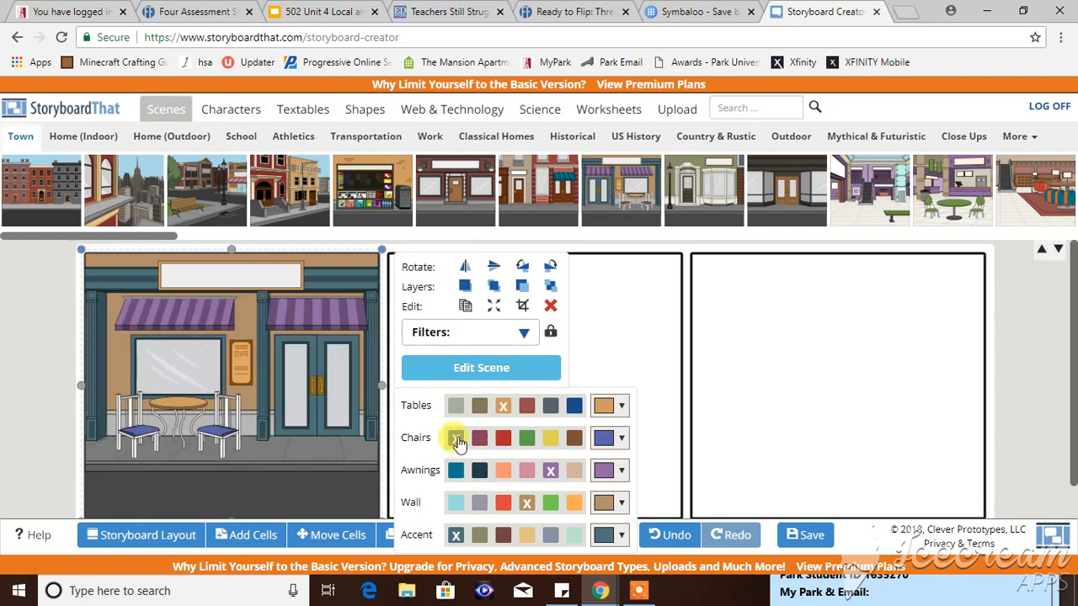
{"action": "left_click", "coordinate": [504, 440]}
{"action": "left_click", "coordinate": [504, 475]}
{"action": "left_click", "coordinate": [480, 472]}
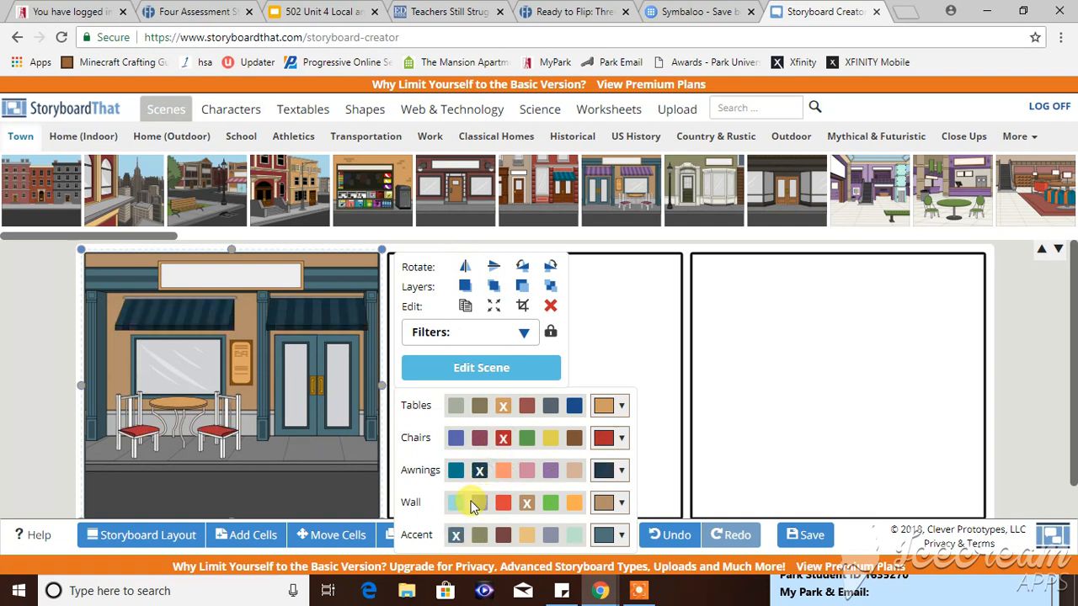
{"action": "left_click", "coordinate": [456, 504]}
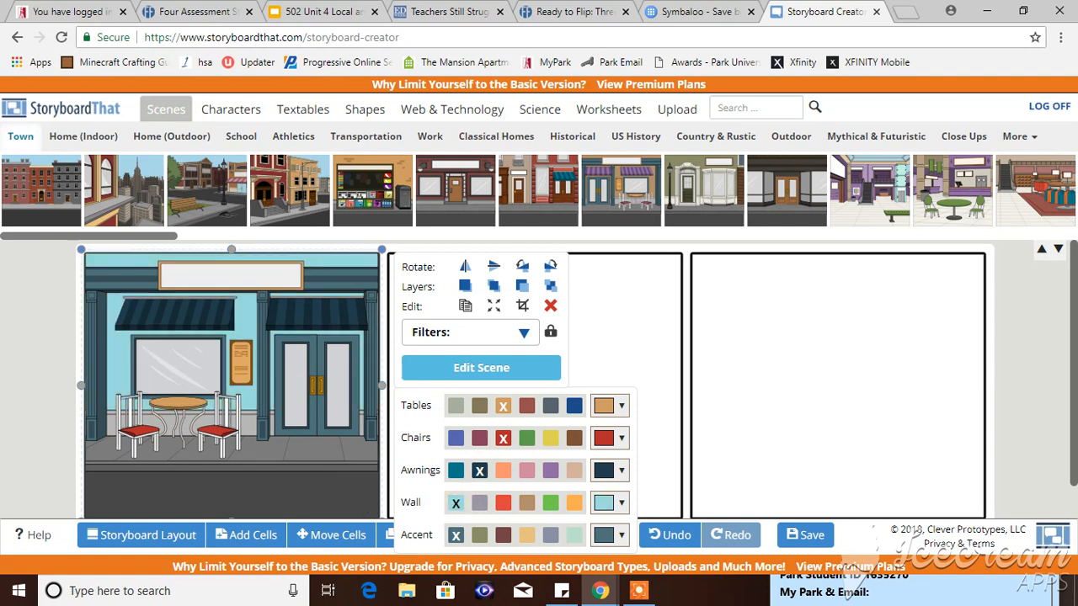
{"action": "left_click", "coordinate": [1, 352]}
{"action": "left_click", "coordinate": [148, 411]}
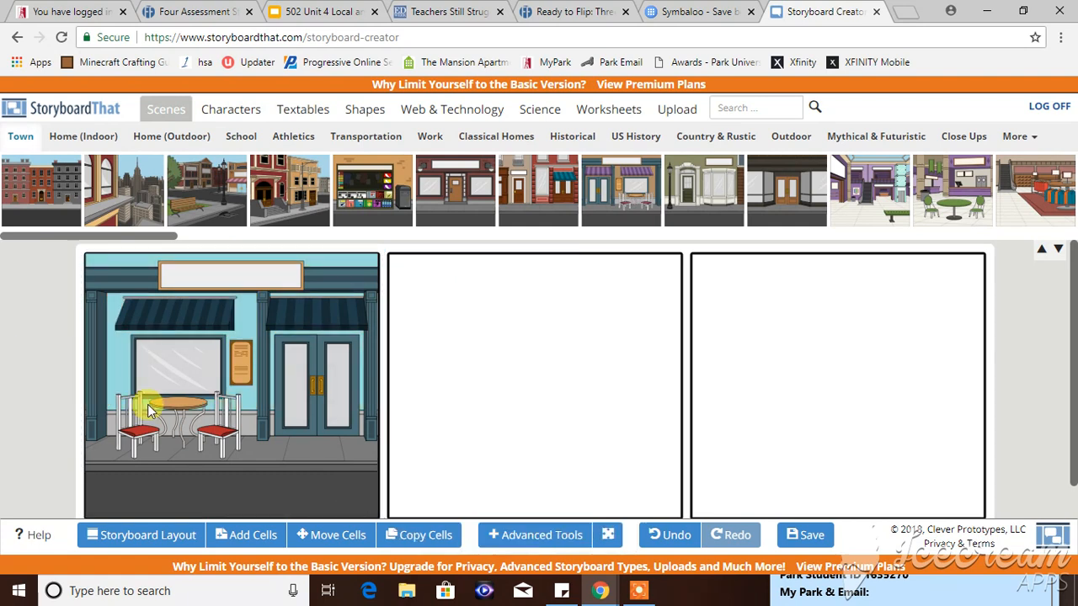
Add two teens to the first cell: the boy in the tan shirt by the doors and the girl in red shirt and blue shorts by the table
{"action": "left_click", "coordinate": [240, 118]}
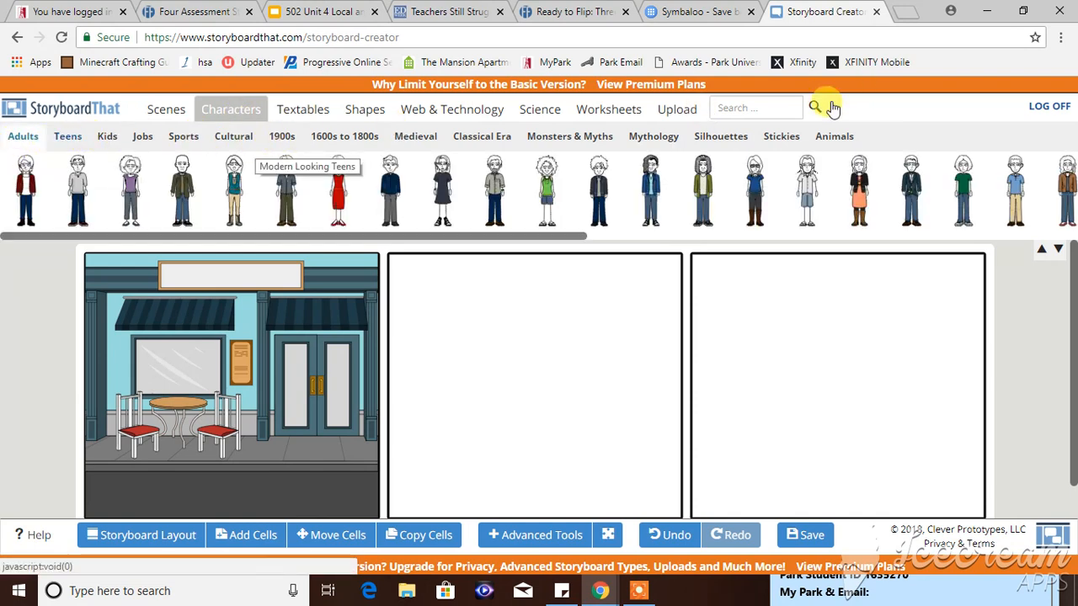
{"action": "left_click", "coordinate": [78, 140]}
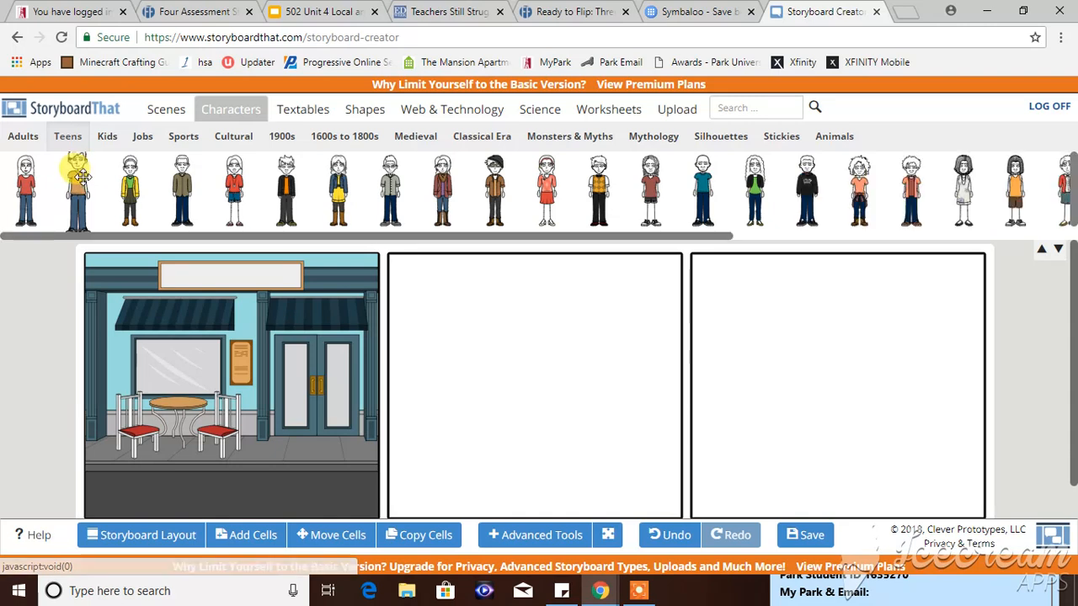
{"action": "left_click_drag", "start_coordinate": [80, 186], "coordinate": [305, 434]}
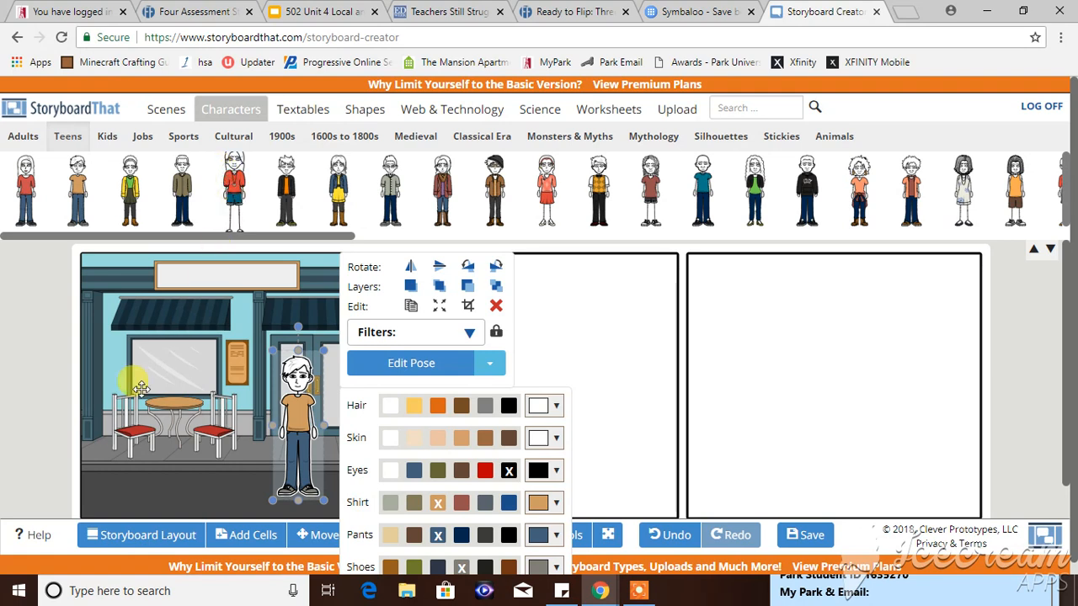
{"action": "left_click", "coordinate": [118, 436]}
{"action": "left_click_drag", "start_coordinate": [118, 438], "coordinate": [159, 425]}
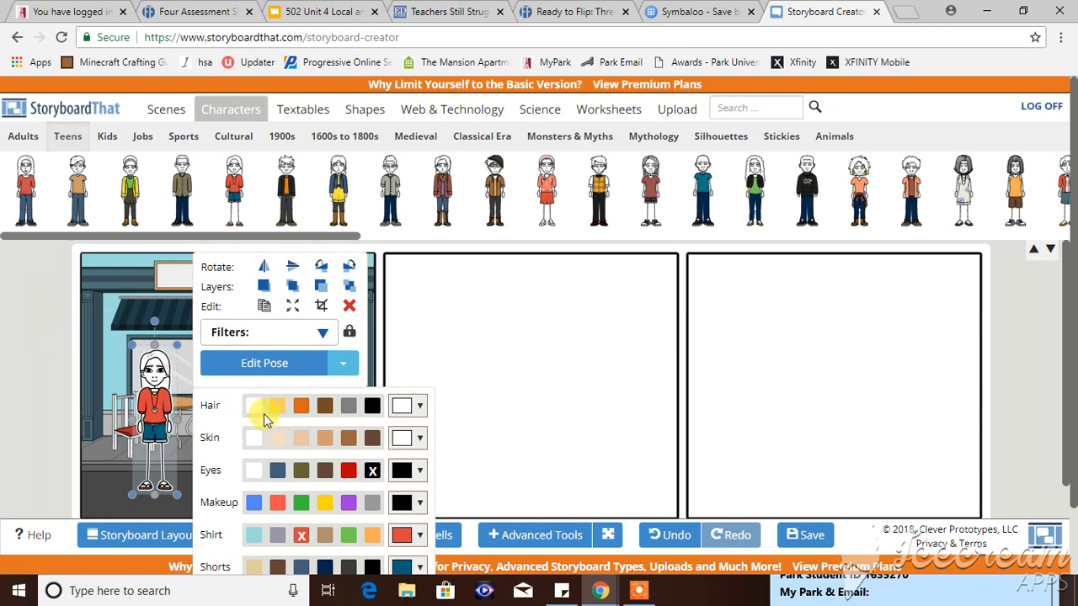
Give the girl's hair a custom bright green color
{"action": "left_click", "coordinate": [368, 408]}
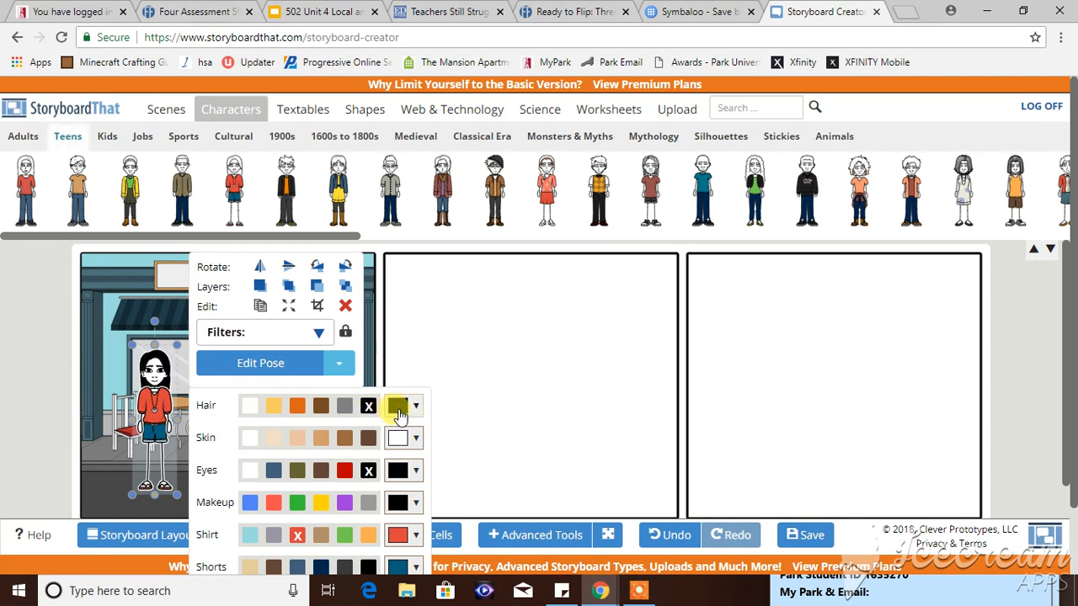
{"action": "left_click", "coordinate": [398, 410]}
{"action": "left_click", "coordinate": [546, 258]}
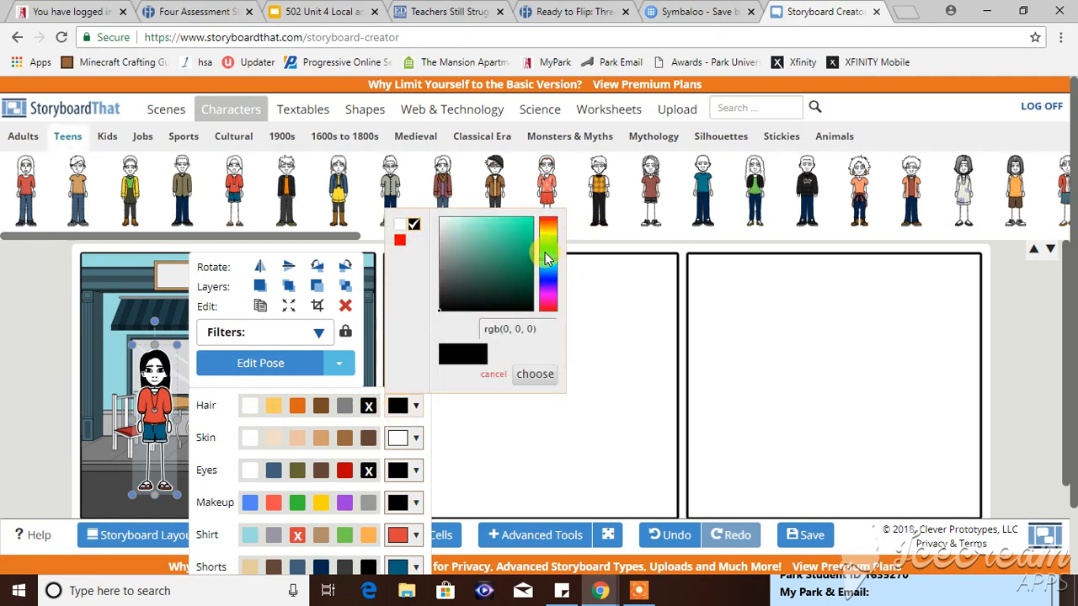
{"action": "left_click", "coordinate": [546, 237]}
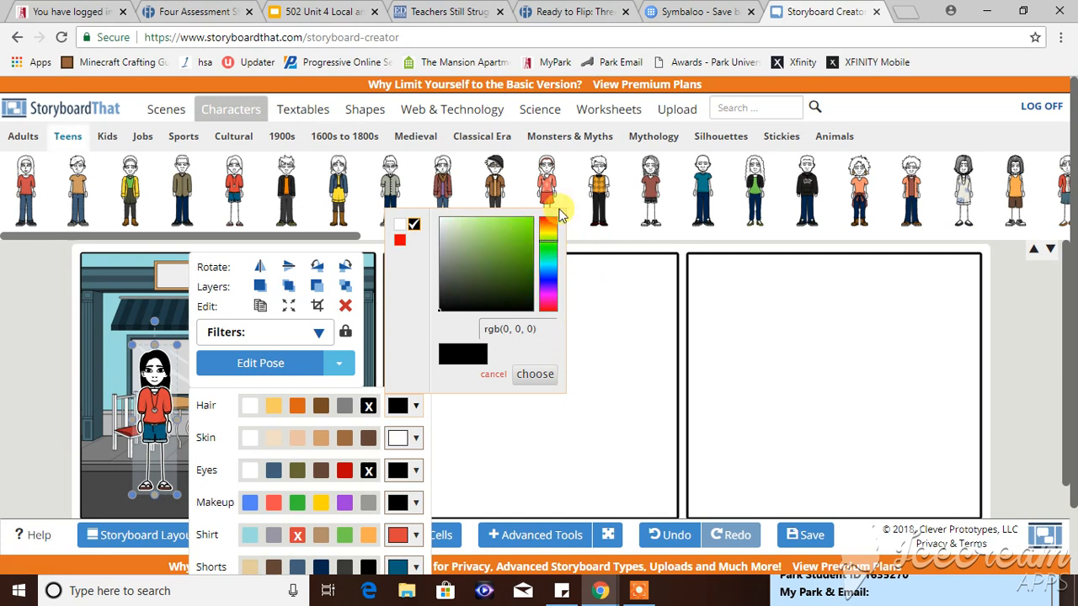
{"action": "left_click", "coordinate": [532, 220]}
{"action": "left_click", "coordinate": [533, 374]}
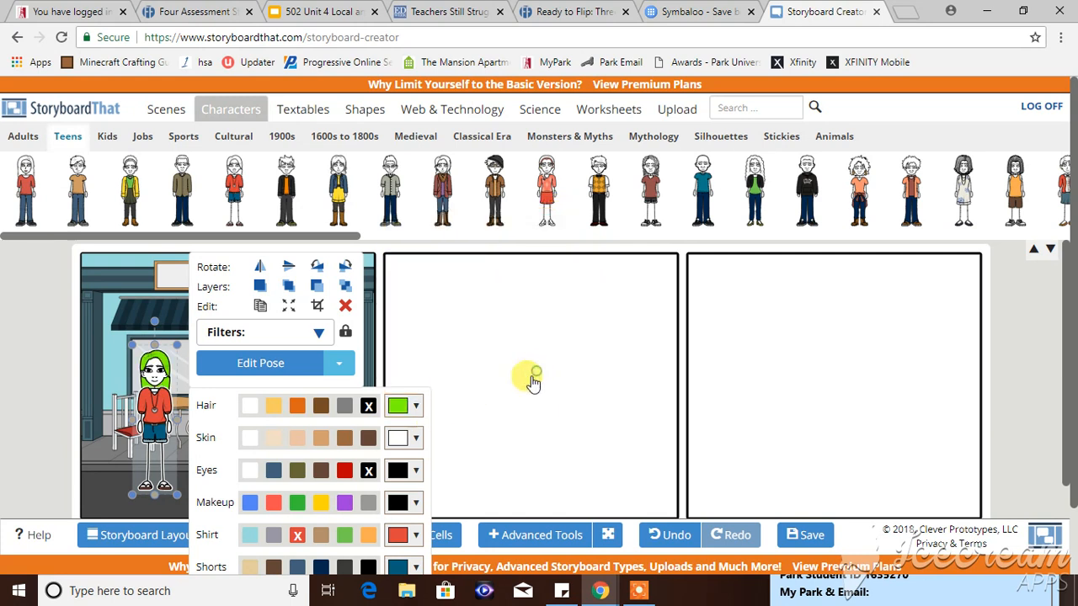
Set the girl's skin to the darkest brown preset color and deselect her
{"action": "left_click", "coordinate": [249, 439]}
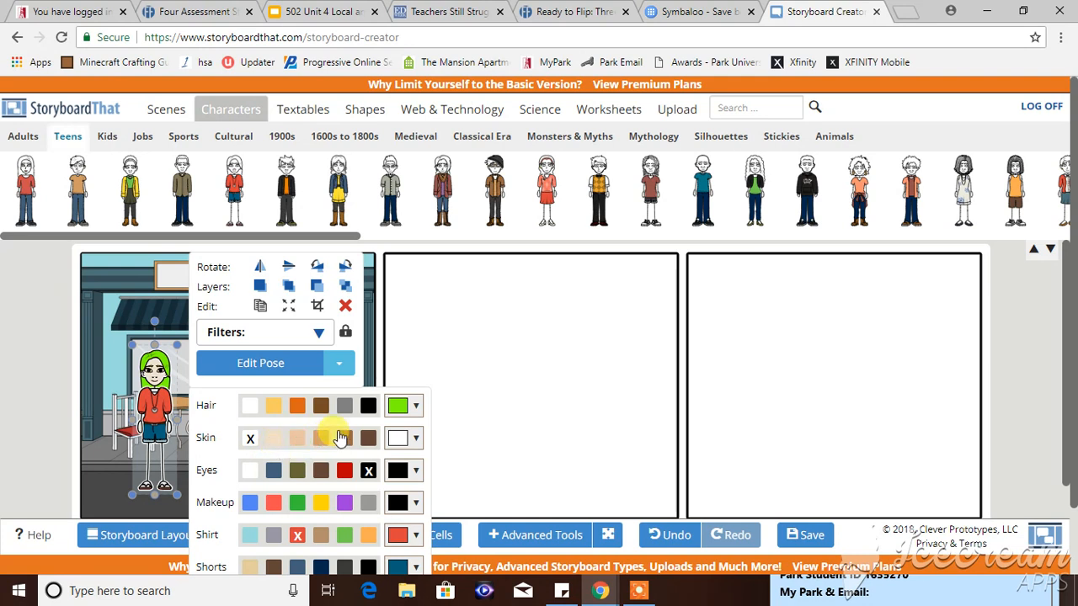
{"action": "left_click", "coordinate": [364, 440]}
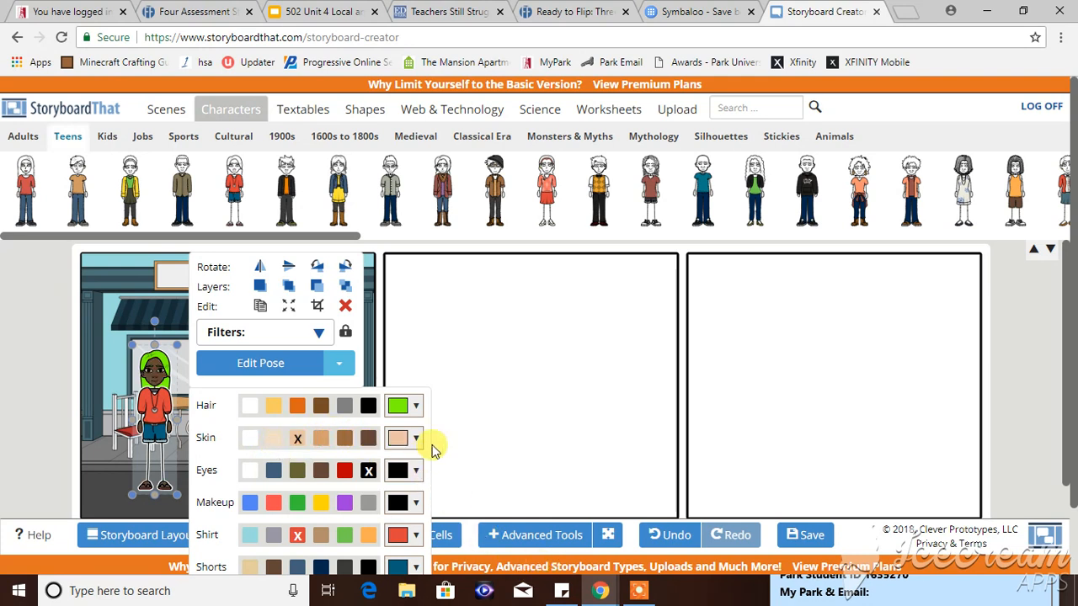
{"action": "left_click", "coordinate": [136, 470]}
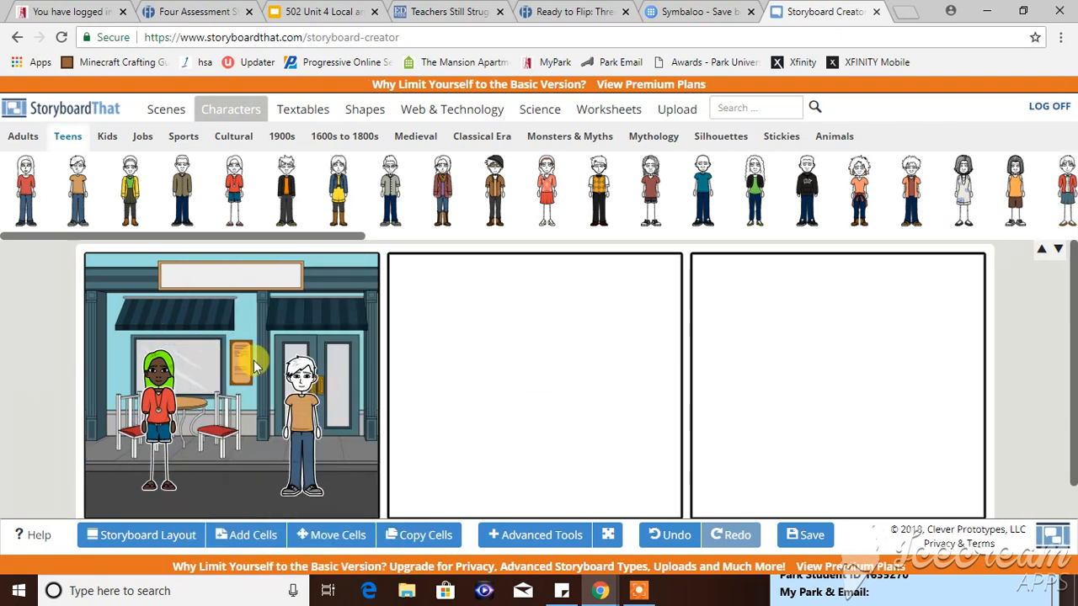
Color the boy's hair orange and his skin light peach
{"action": "left_click", "coordinate": [301, 418]}
{"action": "left_click", "coordinate": [431, 411]}
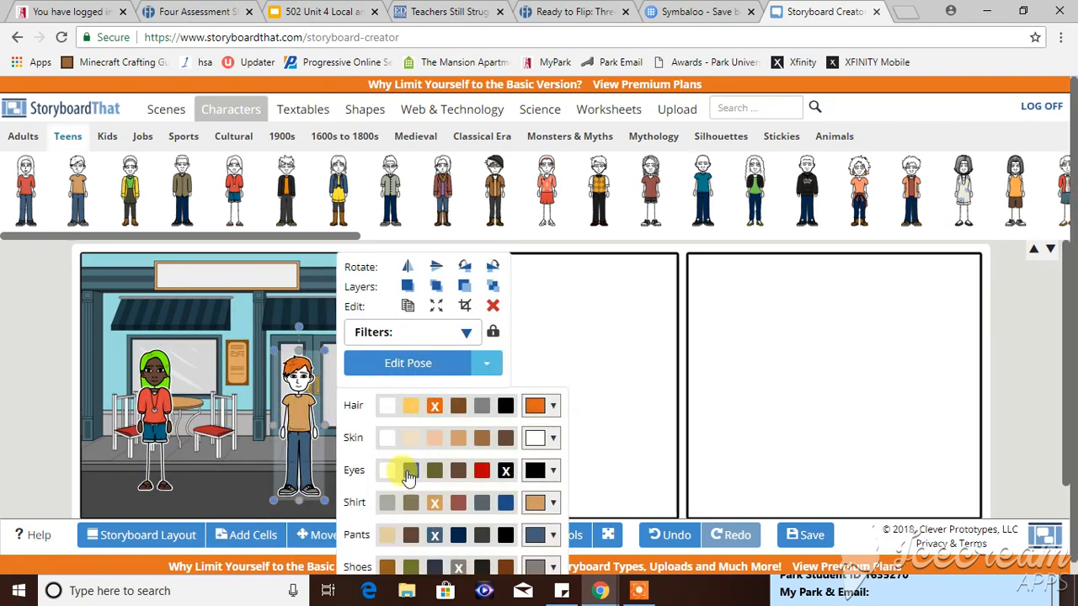
{"action": "left_click", "coordinate": [433, 438]}
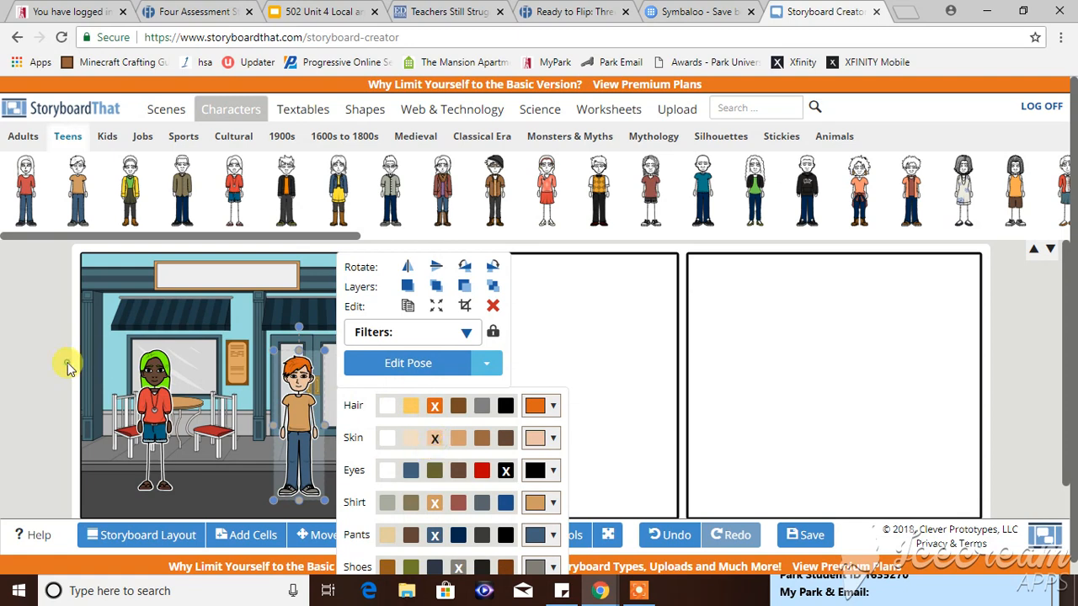
{"action": "left_click", "coordinate": [68, 362]}
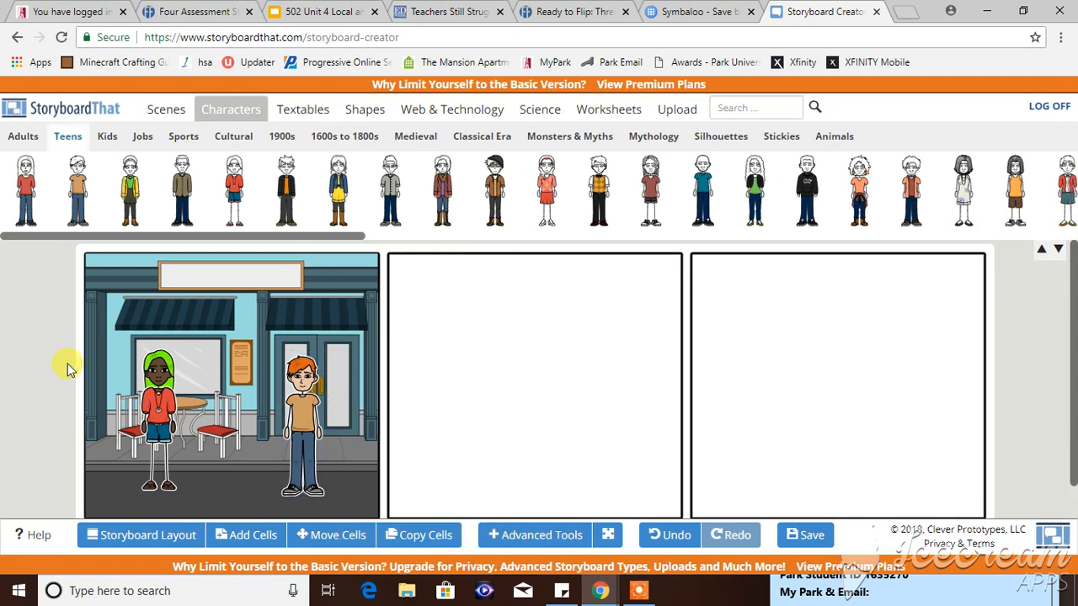
Pose the boy with the crying expression, a tilted head and the left arm bent outward toward the girl
{"action": "left_click", "coordinate": [311, 417]}
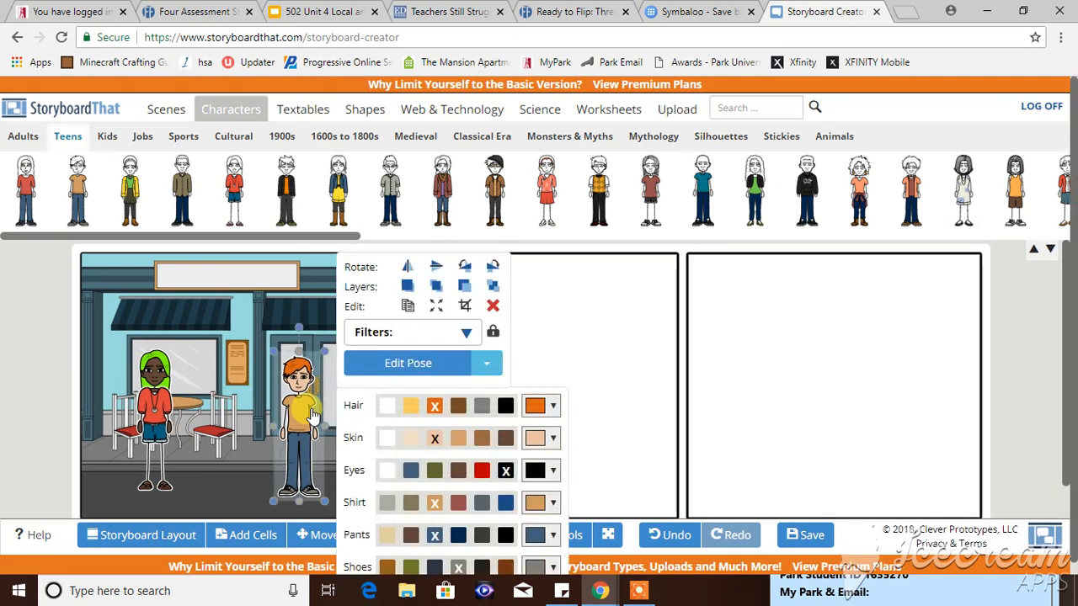
{"action": "left_click", "coordinate": [419, 368]}
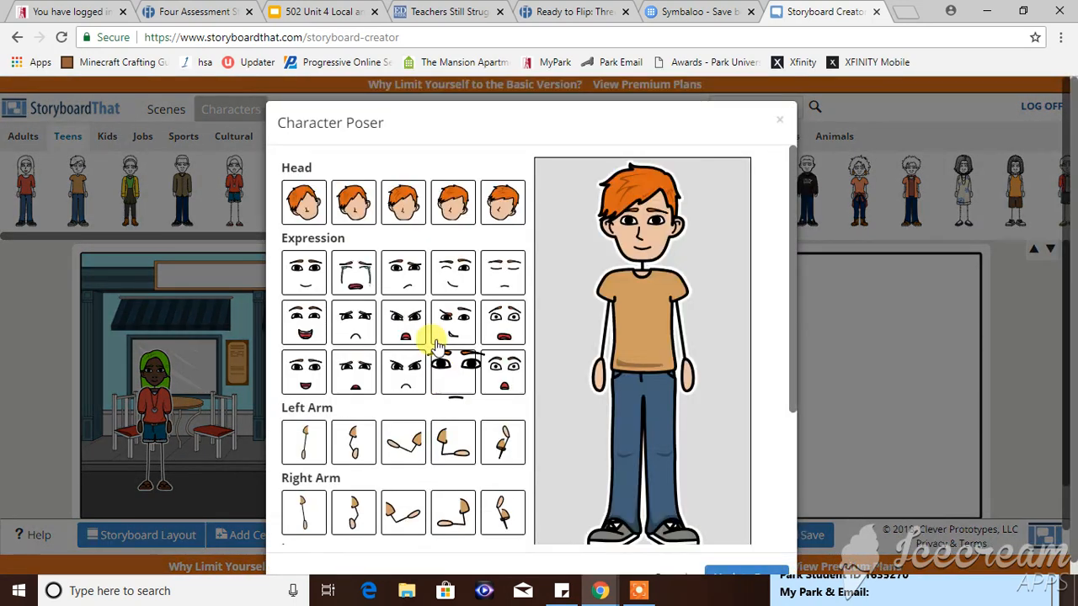
{"action": "left_click", "coordinate": [303, 282]}
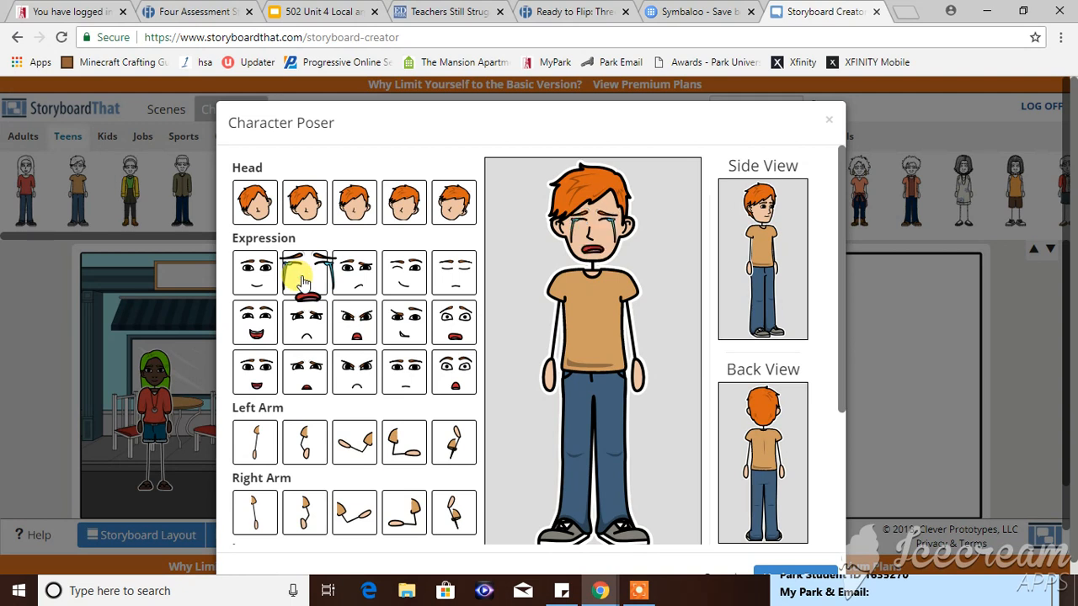
{"action": "left_click", "coordinate": [266, 212]}
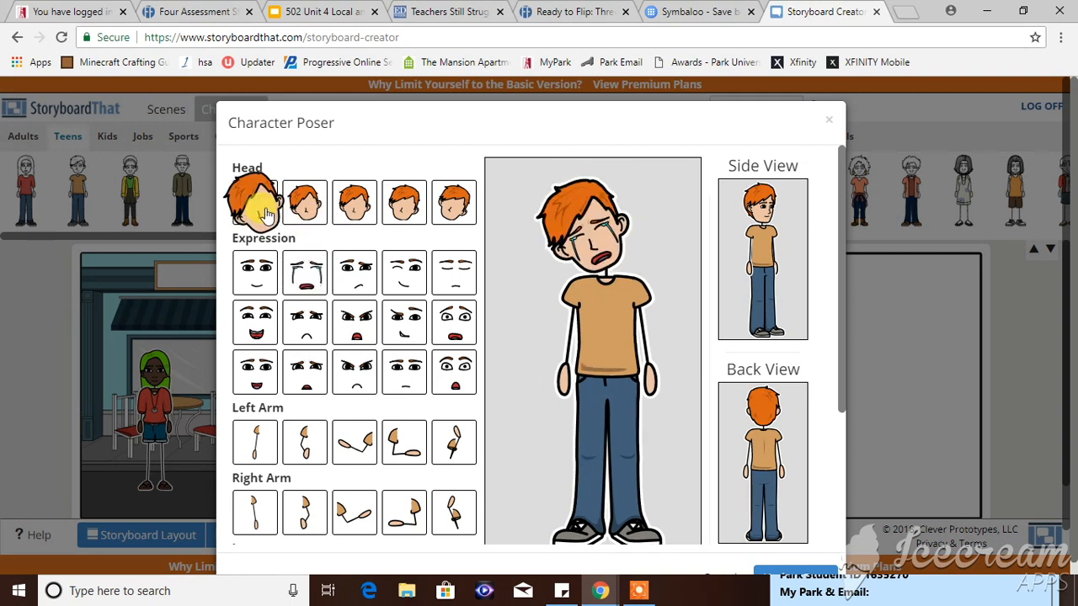
{"action": "left_click", "coordinate": [353, 451]}
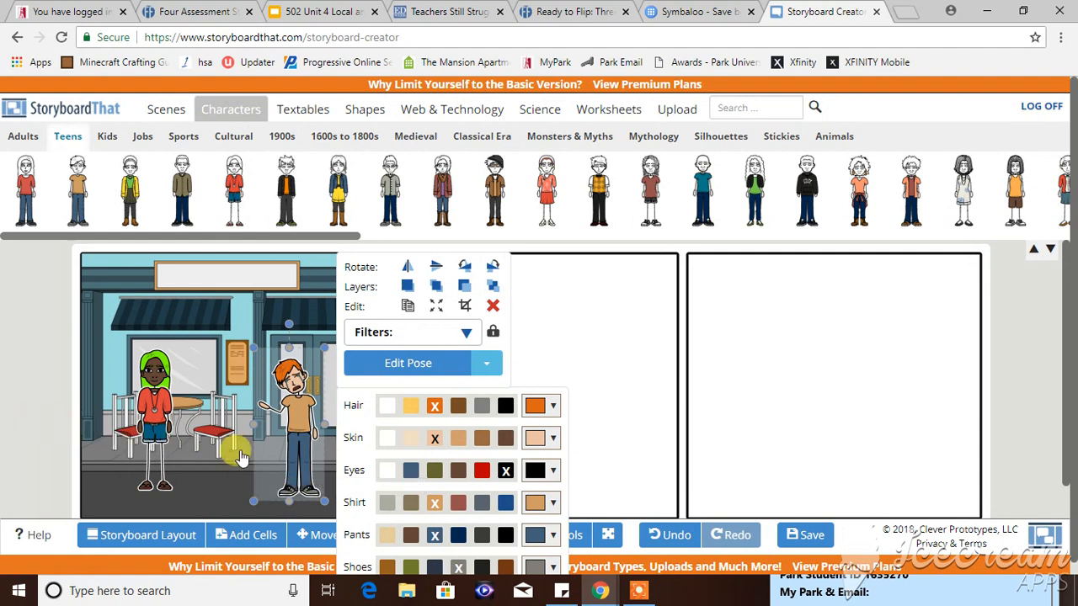
{"action": "left_click", "coordinate": [29, 368]}
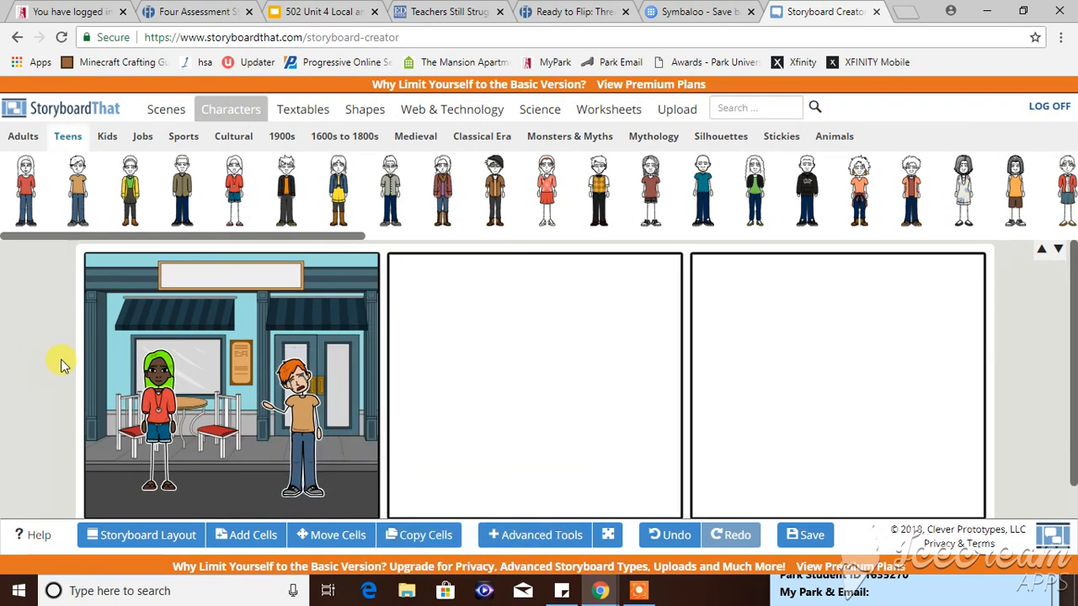
Change the storyboard's cell layout to Title, Cell, & Description
{"action": "scroll", "coordinate": [289, 426], "scroll_direction": "down", "scroll_amount": 1}
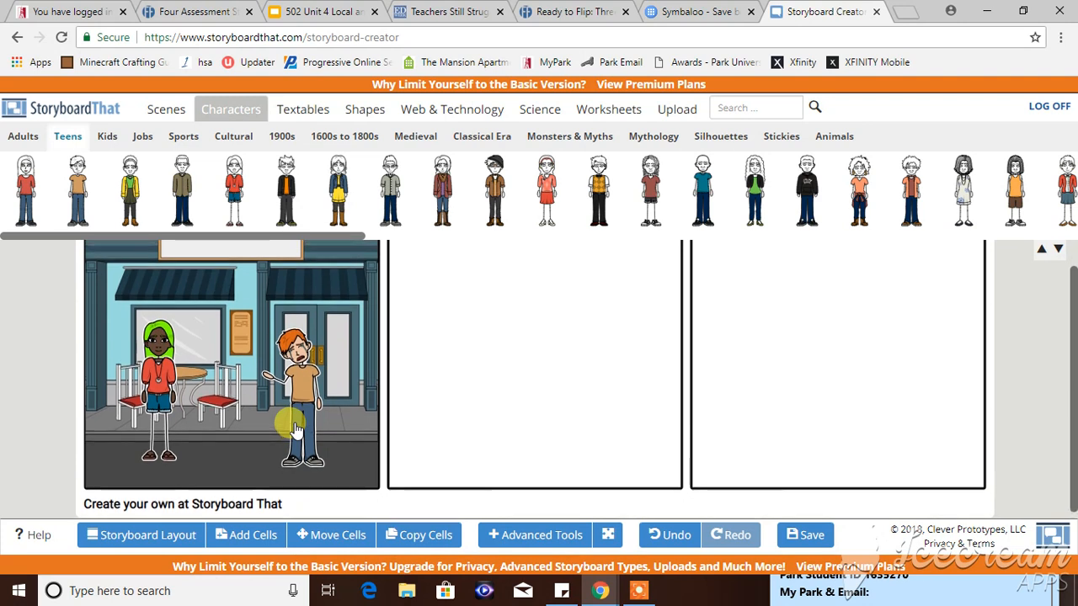
{"action": "scroll", "coordinate": [286, 447], "scroll_direction": "up", "scroll_amount": 1}
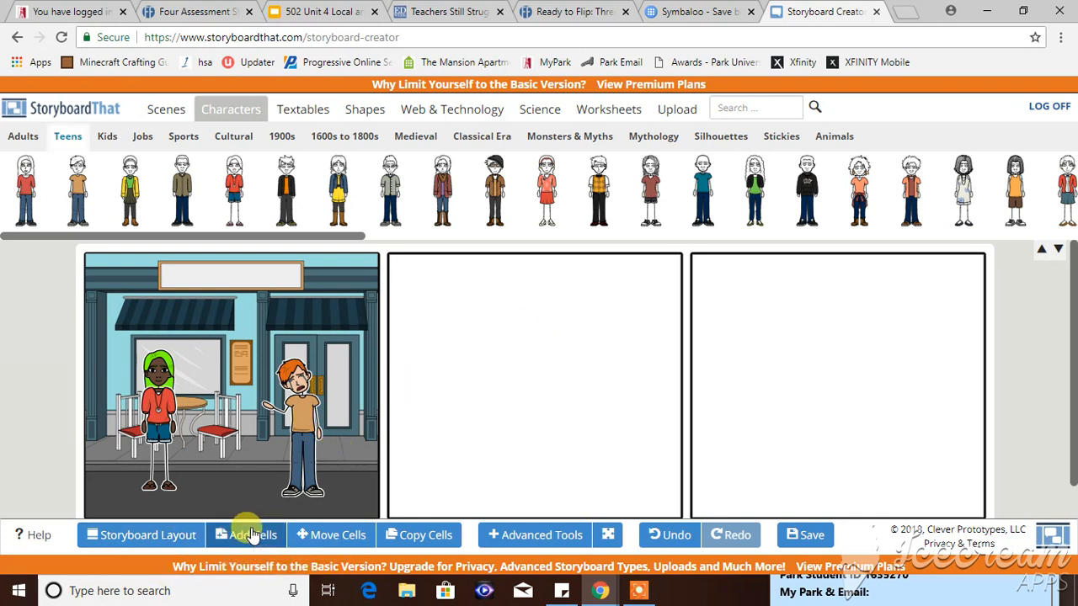
{"action": "left_click", "coordinate": [128, 541]}
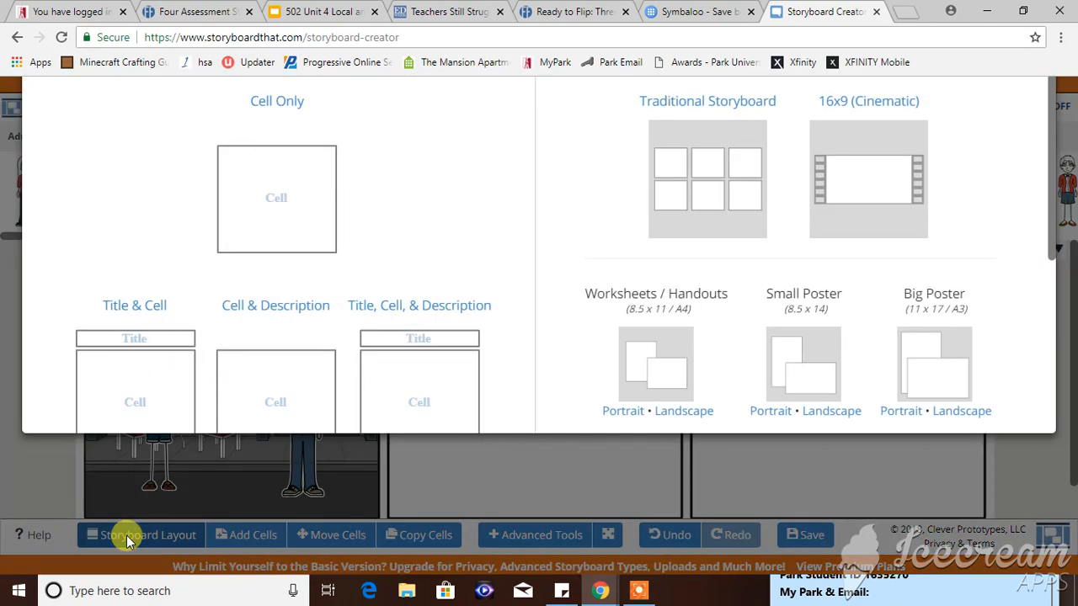
{"action": "scroll", "coordinate": [241, 394], "scroll_direction": "down", "scroll_amount": 1}
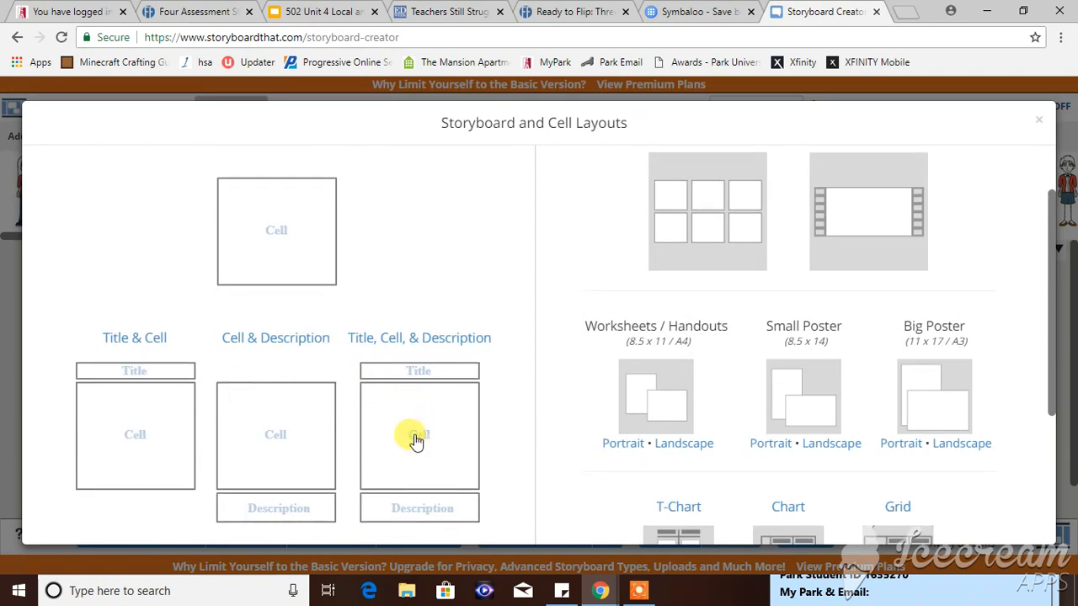
{"action": "left_click", "coordinate": [415, 439]}
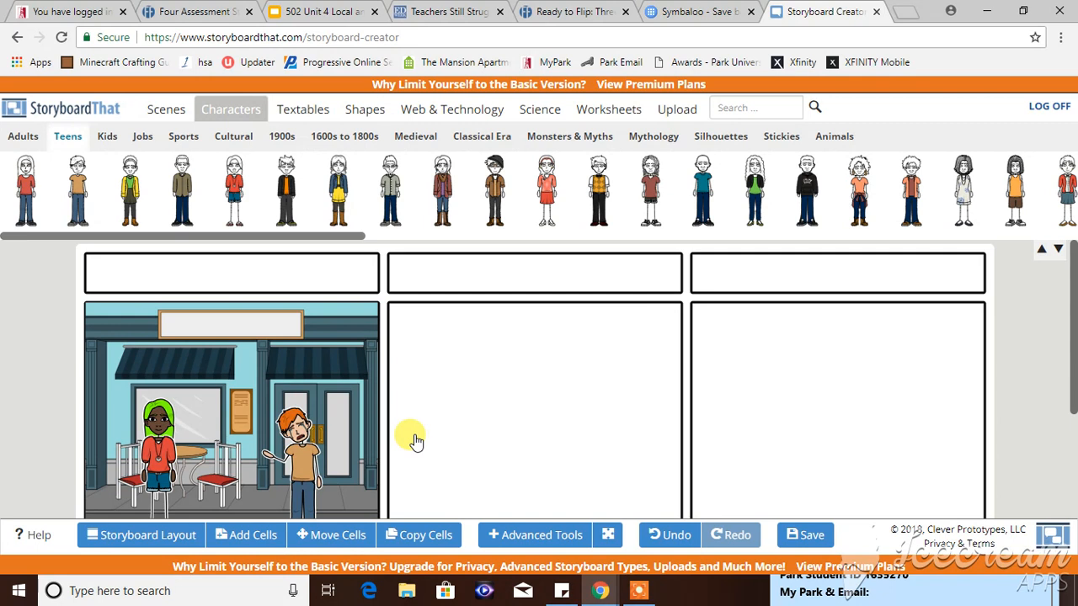
Replace the placeholder title above the first cell with "En el restaurante"
{"action": "left_click", "coordinate": [261, 280]}
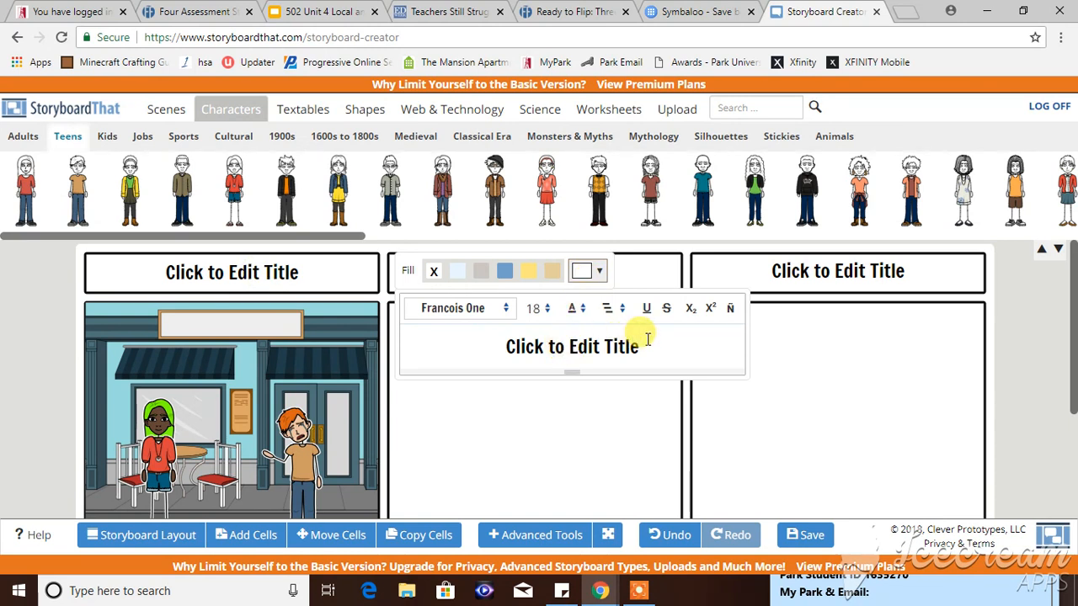
{"action": "left_click_drag", "start_coordinate": [643, 343], "coordinate": [397, 385]}
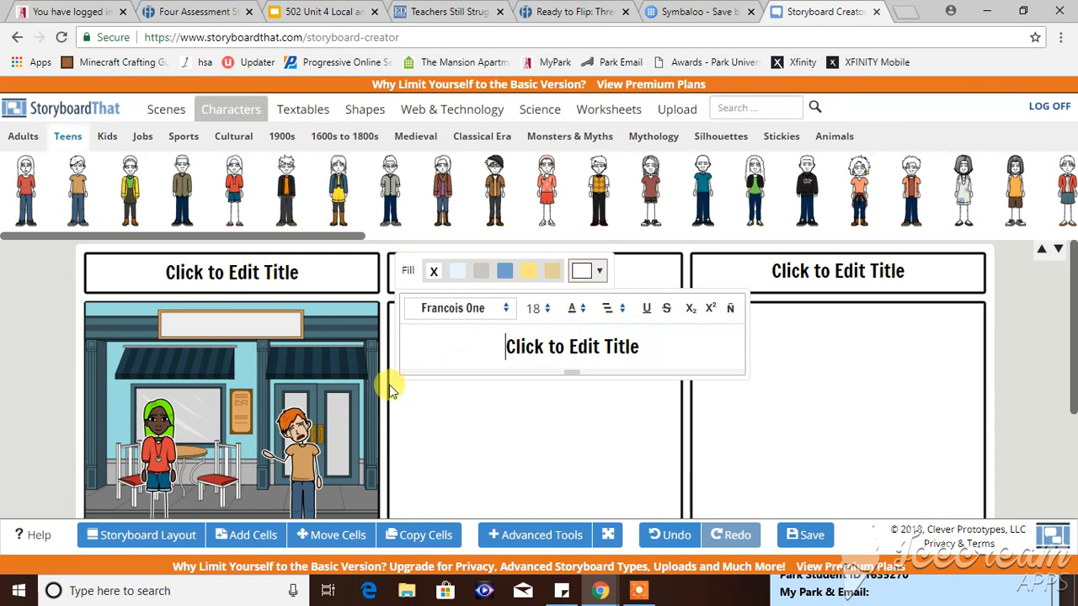
{"action": "key", "text": "Delete"}
{"action": "key", "text": "Delete"}
{"action": "key", "text": "Delete"}
{"action": "key", "text": "Delete"}
{"action": "key", "text": "Delete"}
{"action": "key", "text": "Delete"}
{"action": "key", "text": "Delete"}
{"action": "key", "text": "Delete"}
{"action": "key", "text": "Delete"}
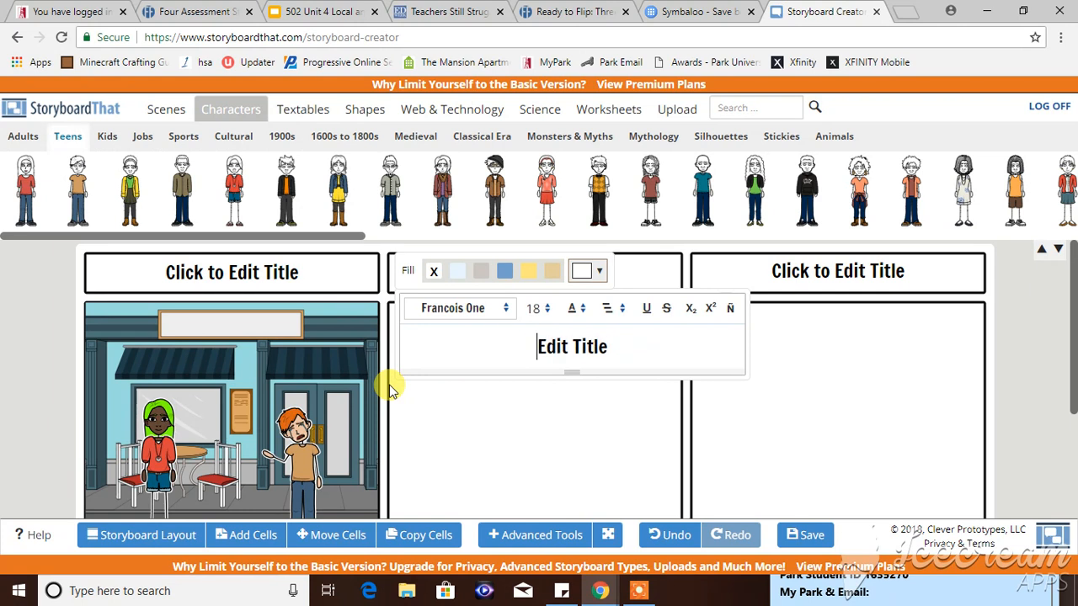
{"action": "key", "text": "Delete"}
{"action": "key", "text": "Delete"}
{"action": "key", "text": "Delete"}
{"action": "key", "text": "Delete"}
{"action": "key", "text": "Delete"}
{"action": "key", "text": "Delete"}
{"action": "key", "text": "Delete"}
{"action": "key", "text": "Delete"}
{"action": "key", "text": "Delete"}
{"action": "key", "text": "Delete"}
{"action": "type", "text": "En el re"}
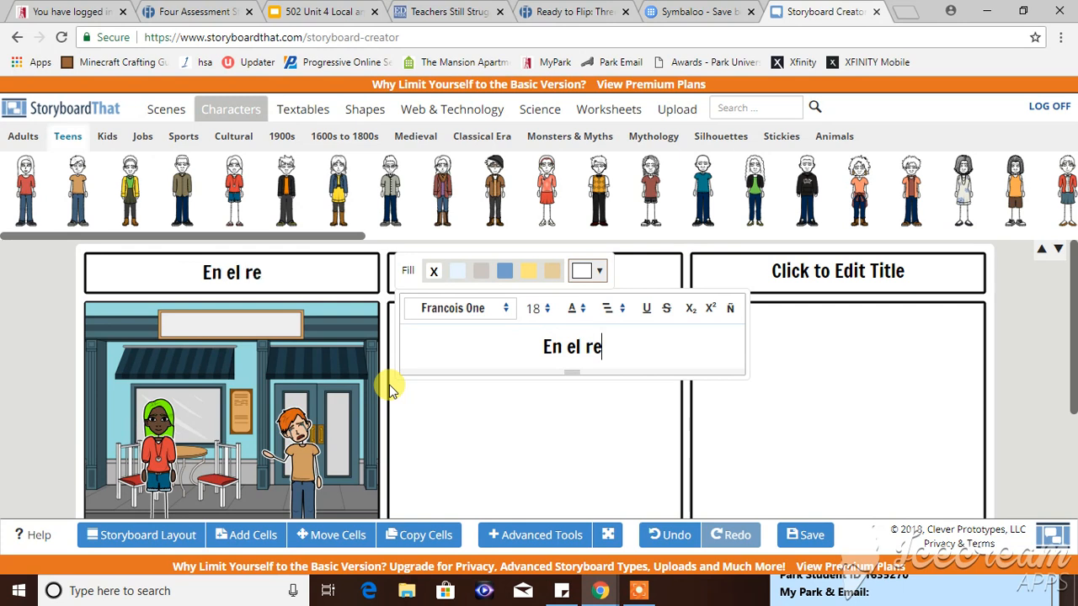
{"action": "key", "text": "BackSpace"}
{"action": "type", "text": "aurante"}
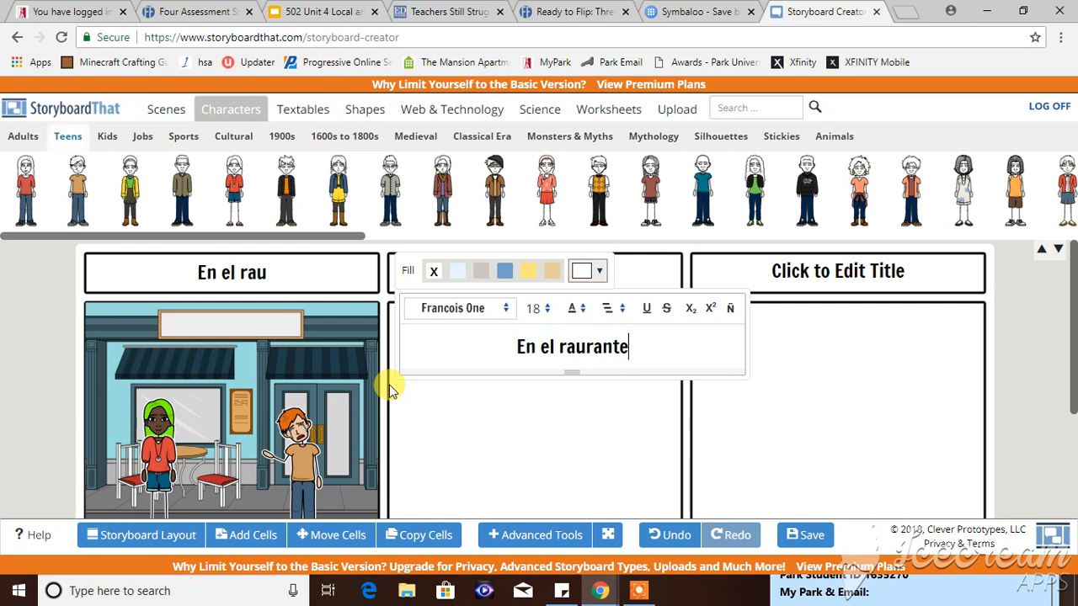
{"action": "left_click", "coordinate": [575, 349]}
{"action": "key", "text": "BackSpace"}
{"action": "type", "text": "es"}
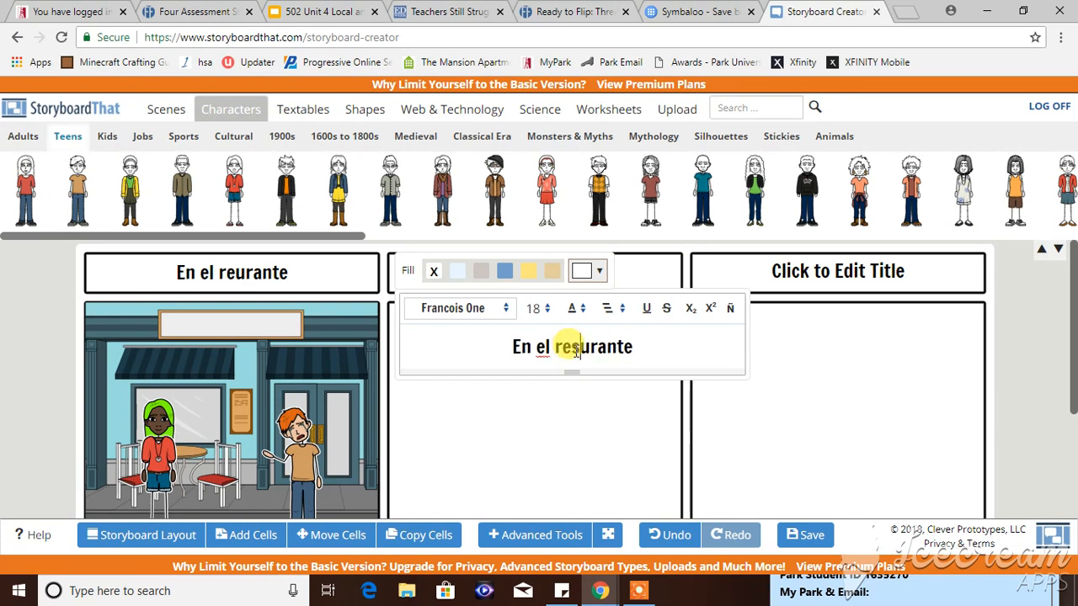
{"action": "type", "text": "ta"}
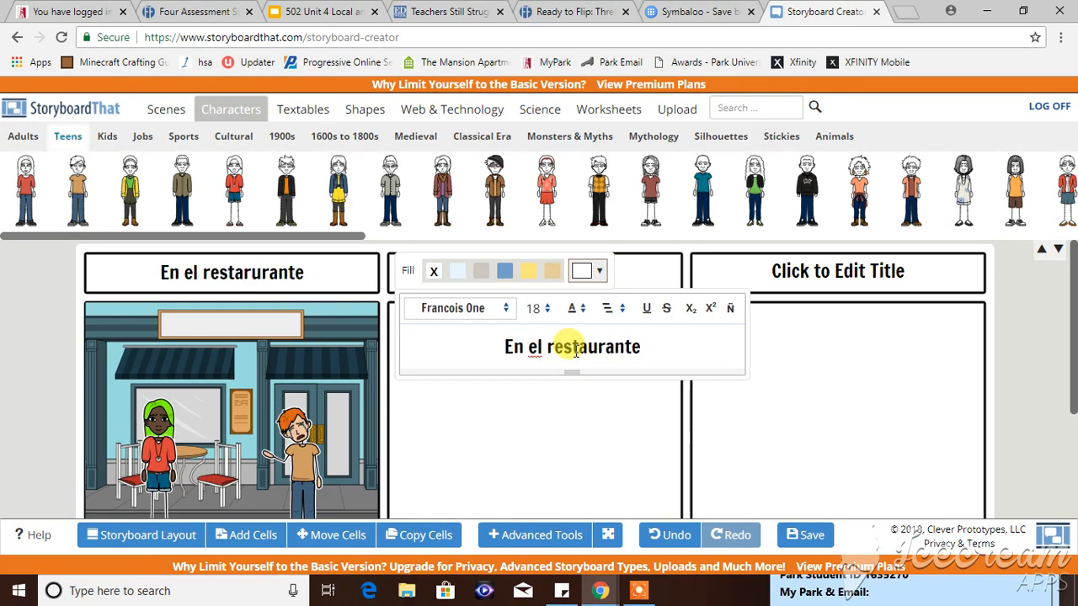
{"action": "left_click", "coordinate": [270, 446]}
{"action": "left_click", "coordinate": [43, 362]}
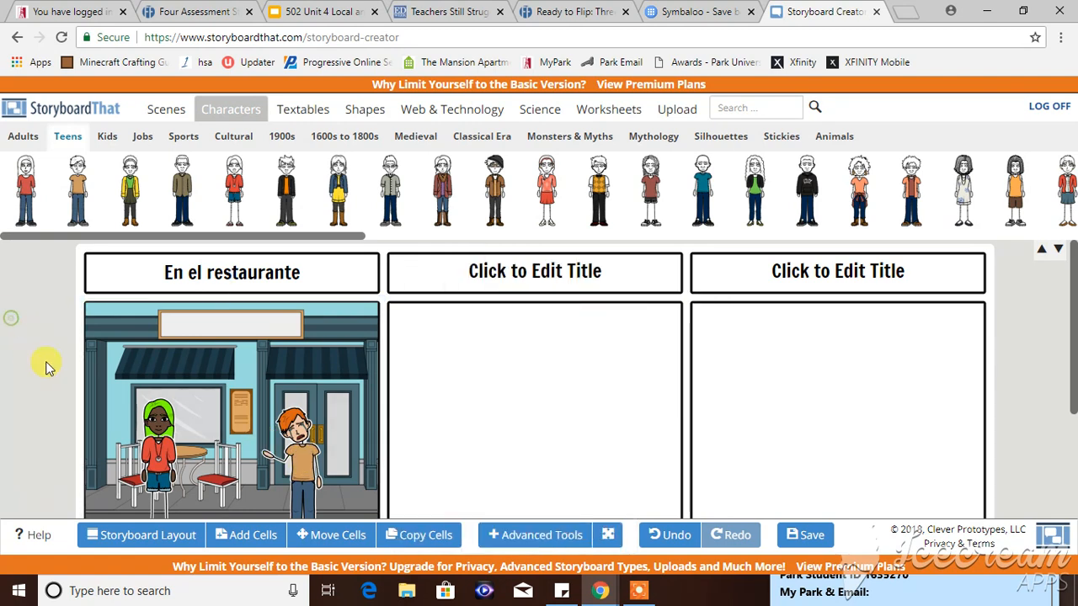
Insert the filler text ";alksjd;lad;lgkha;lddhg" before the placeholder in the first cell's description
{"action": "scroll", "coordinate": [228, 474], "scroll_direction": "down", "scroll_amount": 1}
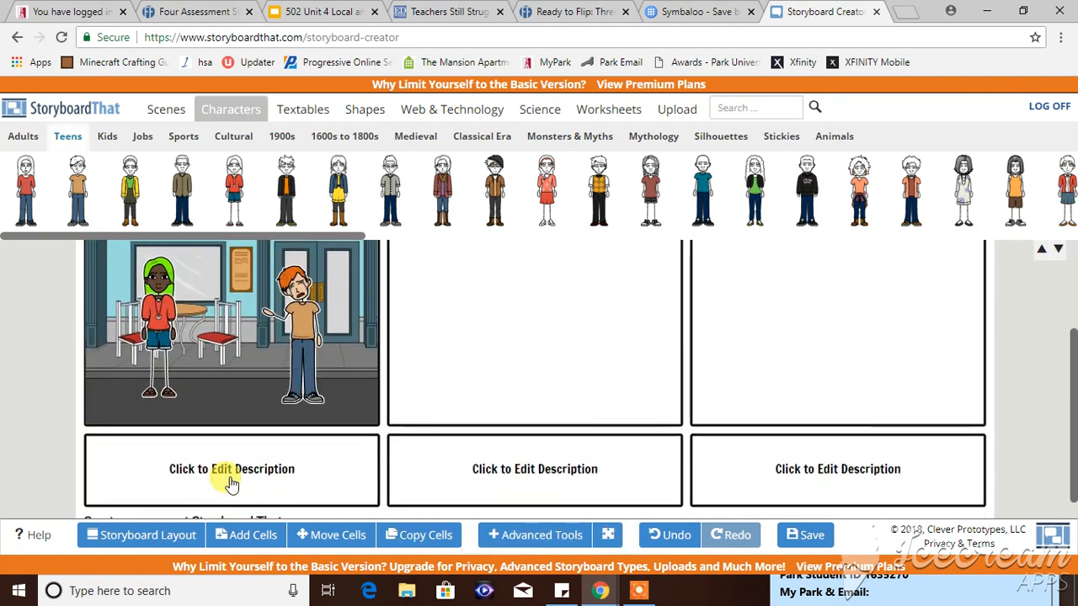
{"action": "scroll", "coordinate": [224, 476], "scroll_direction": "down", "scroll_amount": 2}
{"action": "left_click", "coordinate": [232, 480]}
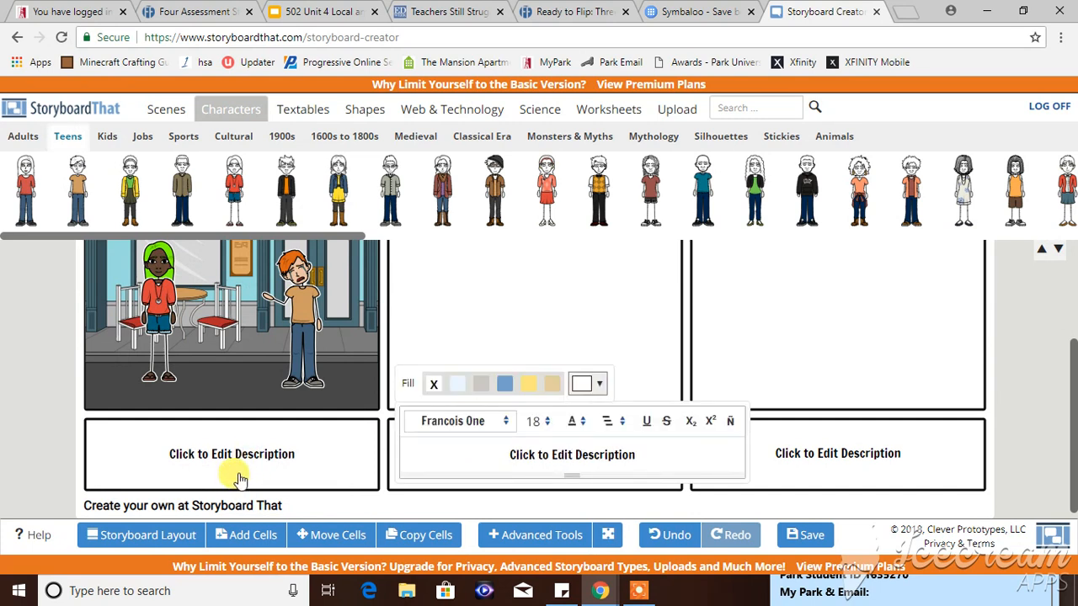
{"action": "left_click_drag", "start_coordinate": [643, 456], "coordinate": [425, 494]}
{"action": "type", "text": ";alksjd;lad;lgkha;lddhg"}
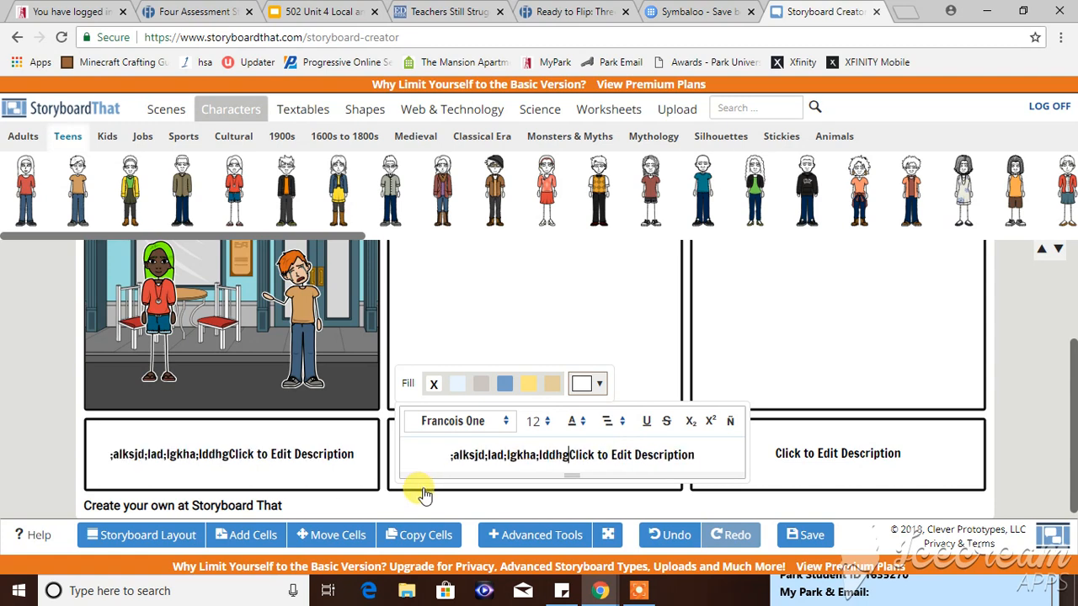
{"action": "left_click", "coordinate": [179, 358]}
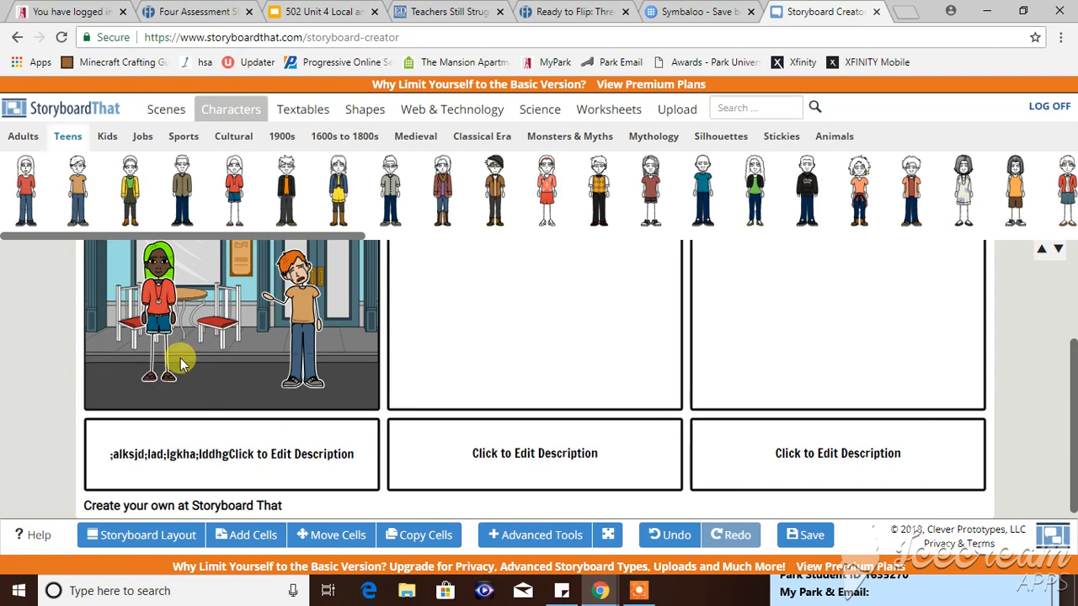
{"action": "scroll", "coordinate": [193, 337], "scroll_direction": "up", "scroll_amount": 2}
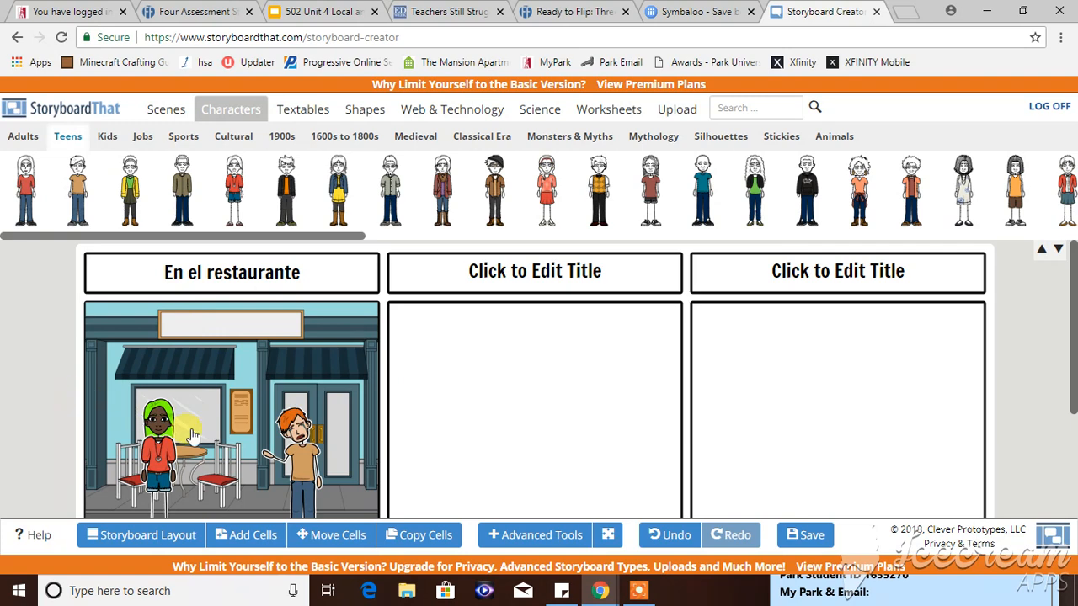
{"action": "left_click", "coordinate": [651, 595]}
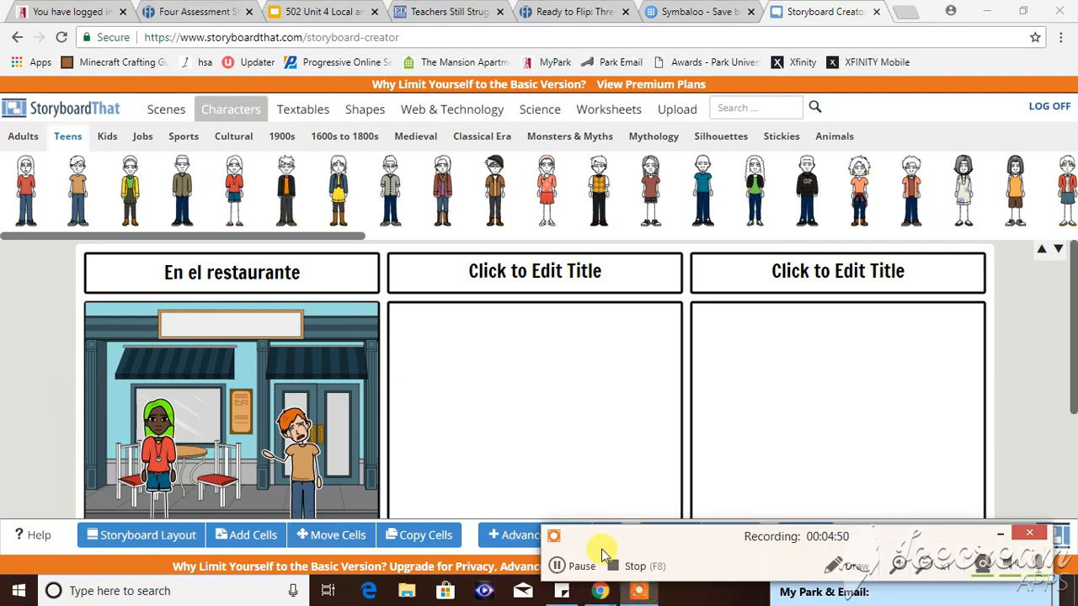